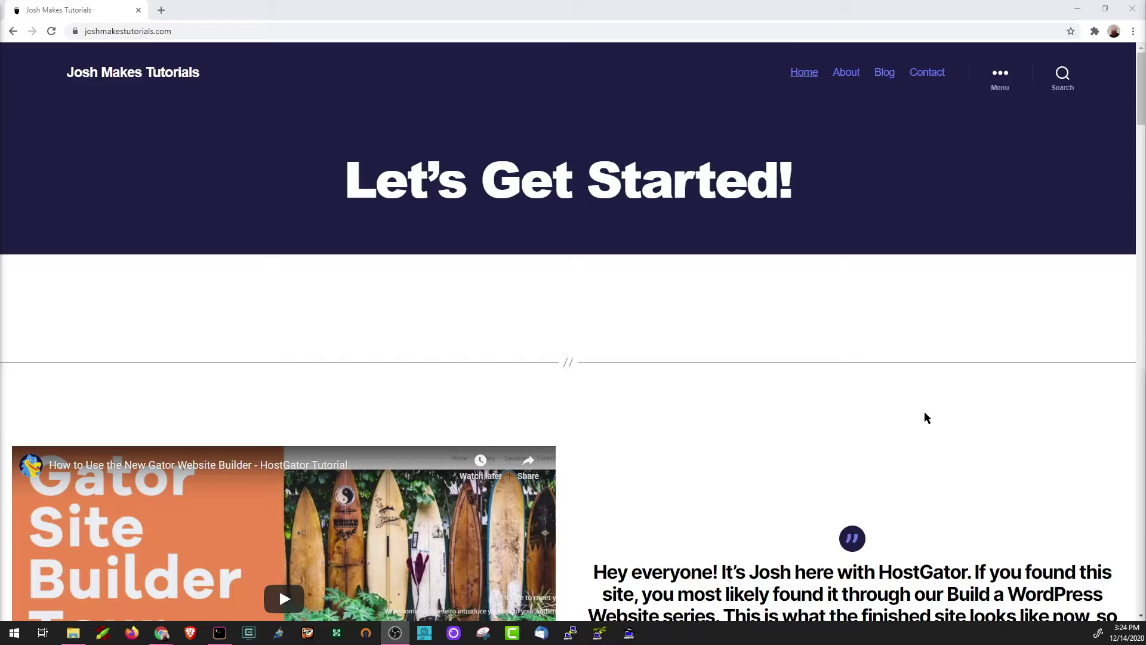
Find WooCommerce in the plugin directory, then install and activate it.
scroll(924, 413, "down", 15)
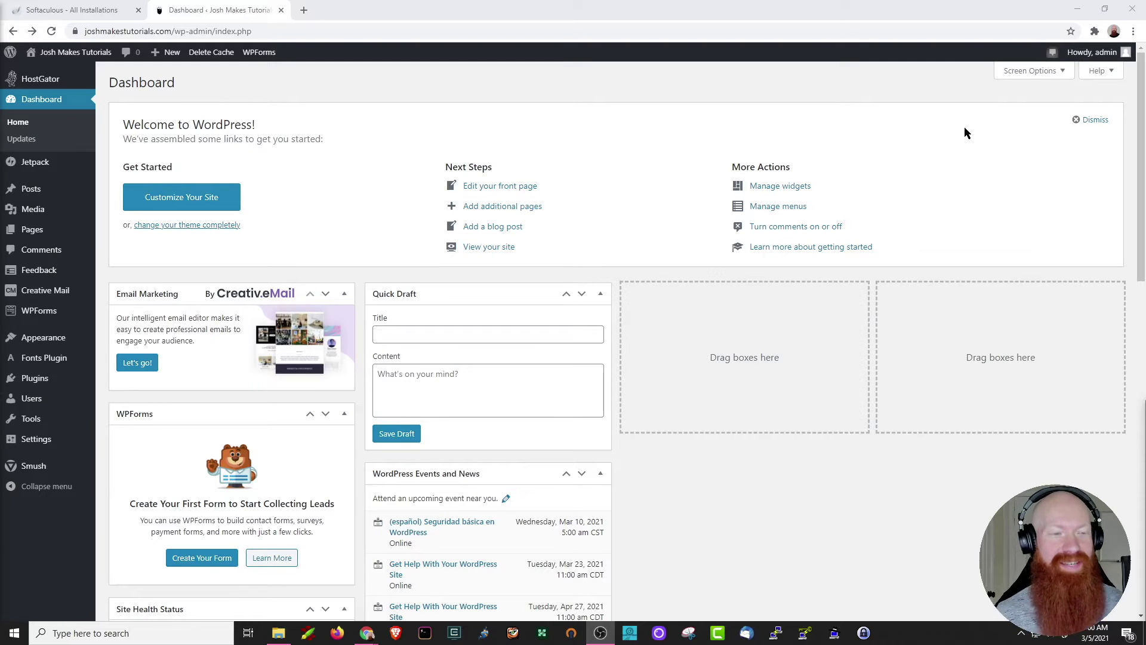
mouse_move(37, 385)
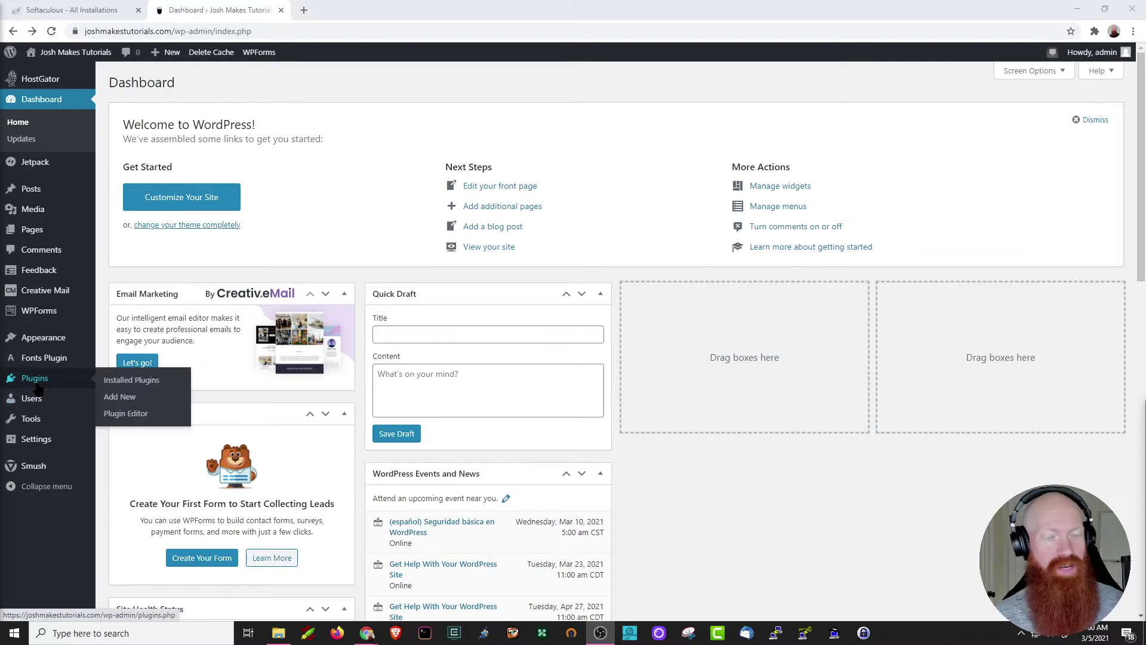
left_click(120, 397)
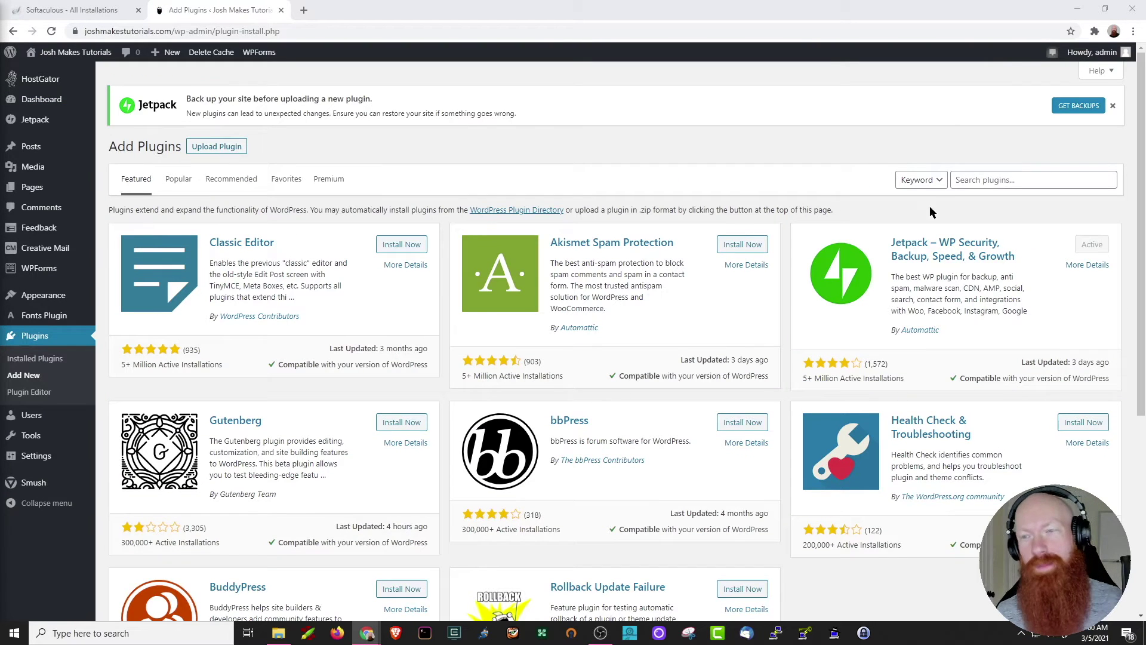
left_click(985, 184)
type("WooCommerce")
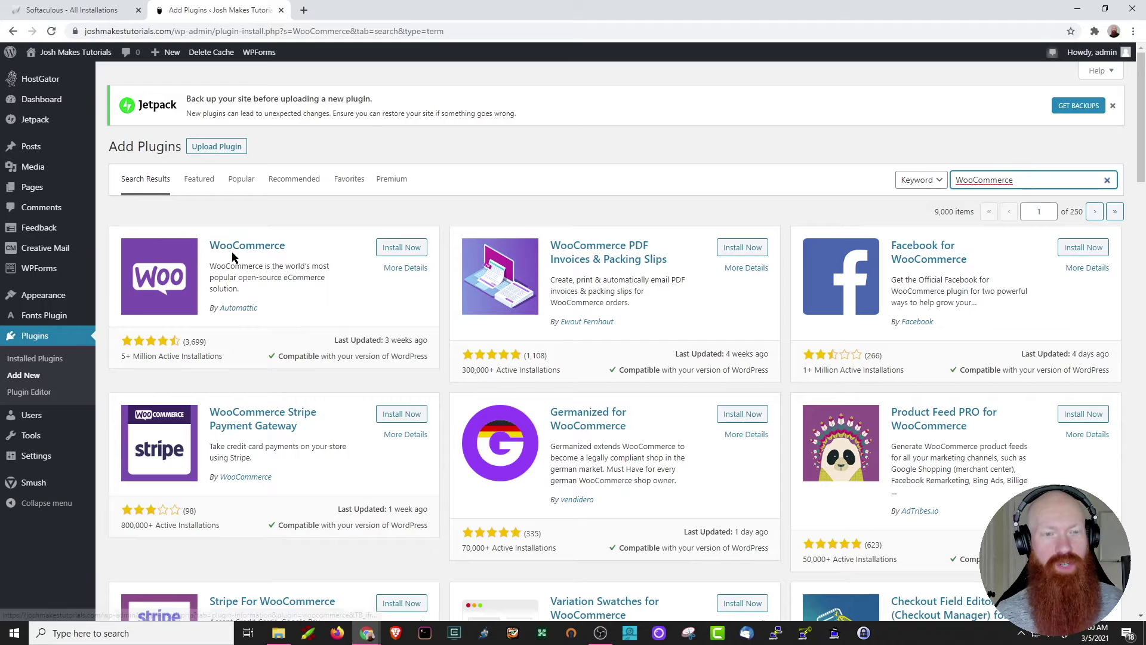
left_click(402, 251)
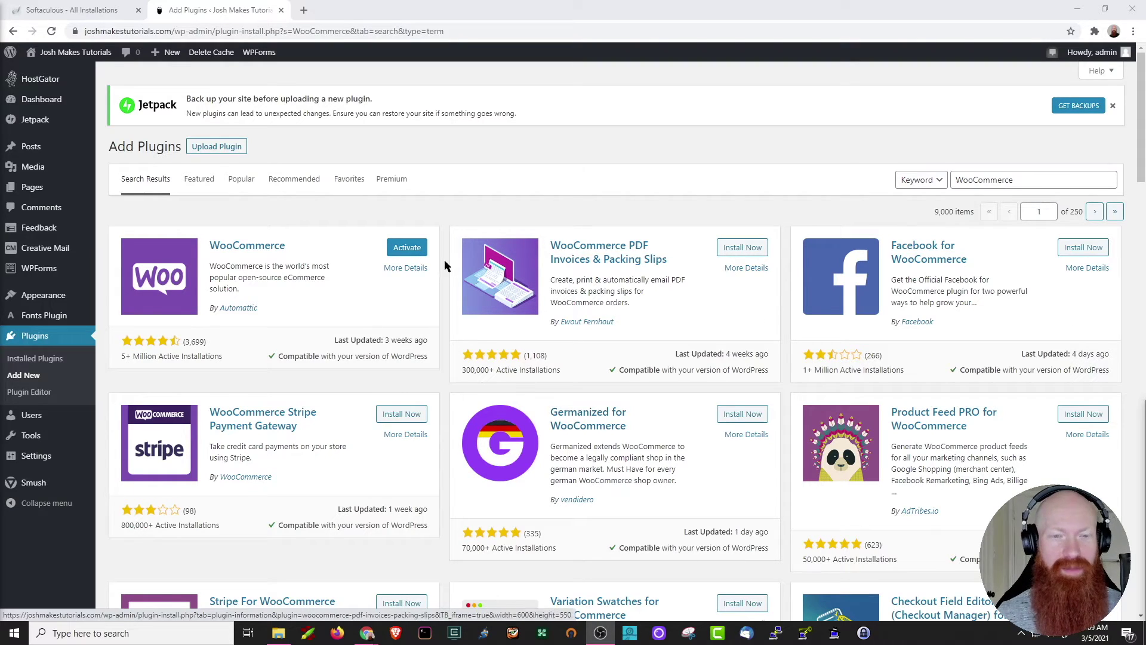
left_click(410, 249)
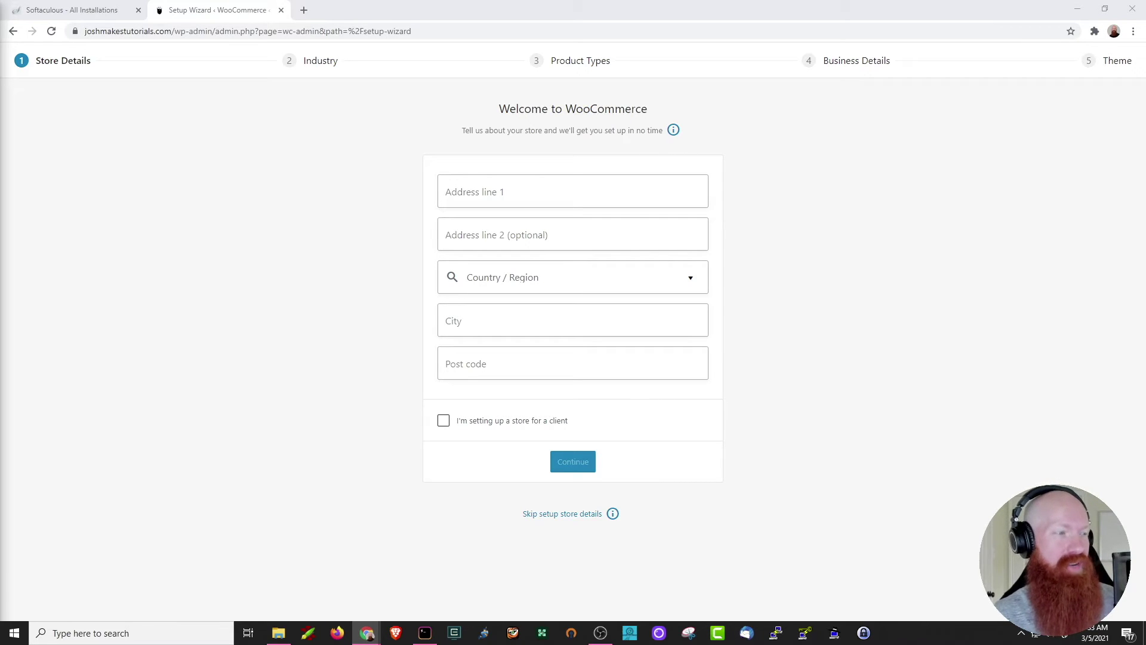
Enter the store address as '5005 Mitchelldale St.' with 'Suite #100' on line two.
left_click(499, 194)
type("5005 Mitchelldale St.")
key("Tab")
type("Suite #100")
Set the store's country and state to United States (US) — Texas.
left_click(494, 278)
type("USA")
key("BackSpace")
key("BackSpace")
key("BackSpace")
type("Un")
key("BackSpace")
key("BackSpace")
type("Unit")
scroll(548, 400, "down", 5)
key("BackSpace")
key("BackSpace")
key("BackSpace")
key("BackSpace")
type("Texas")
left_click(515, 312)
Enter city Houston and post code 77092, submit, and decline usage tracking.
left_click(486, 322)
type("Houston")
key("Tab")
type("77092")
left_click(261, 354)
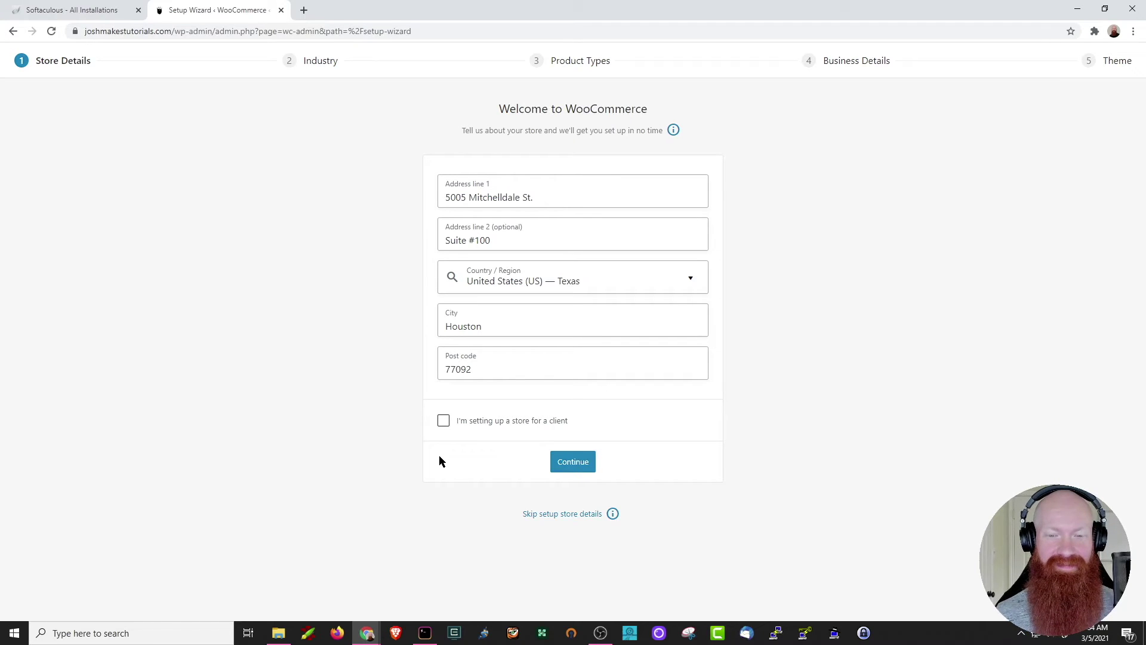
left_click(574, 468)
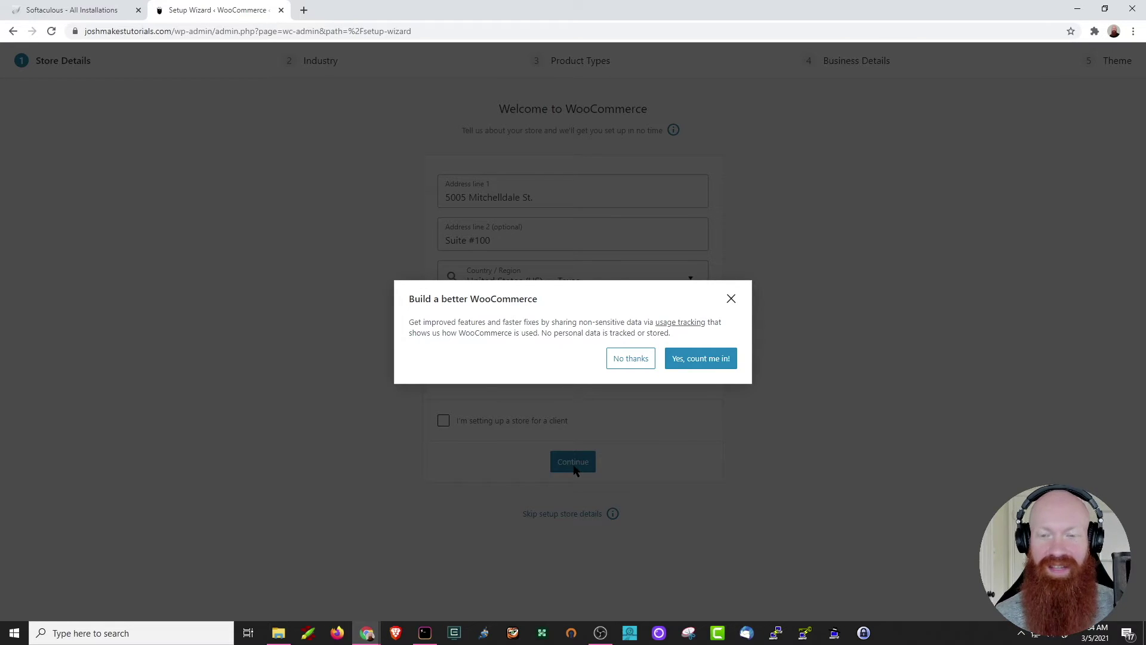
left_click(632, 359)
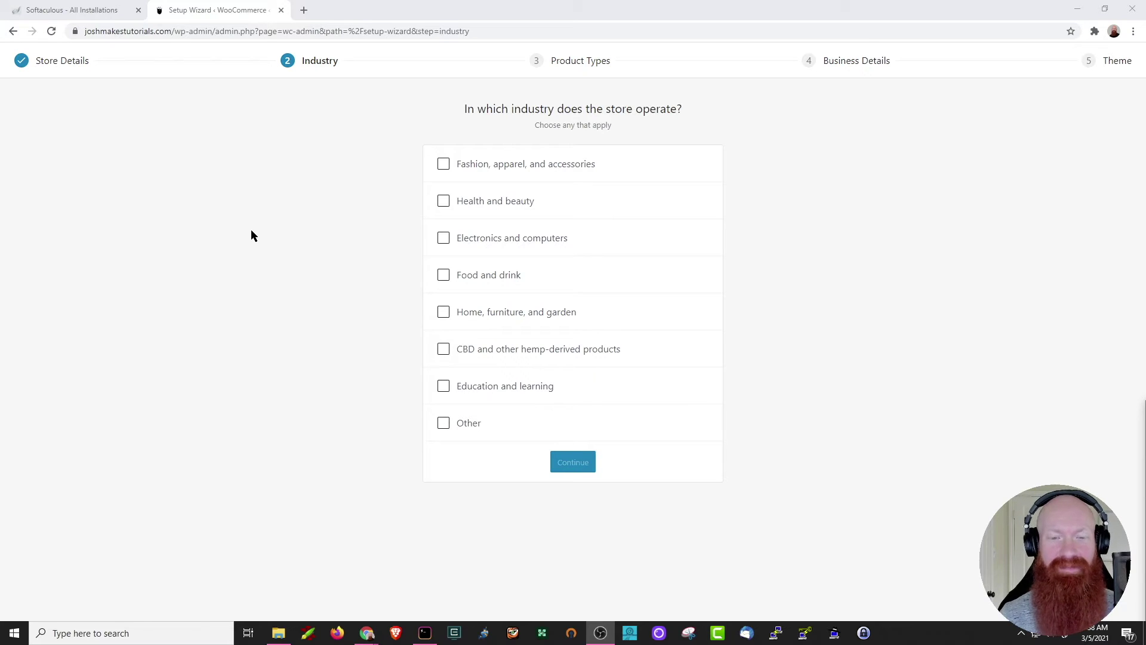
Choose Education and learning as the industry, and add Downloads to Physical products.
left_click(444, 387)
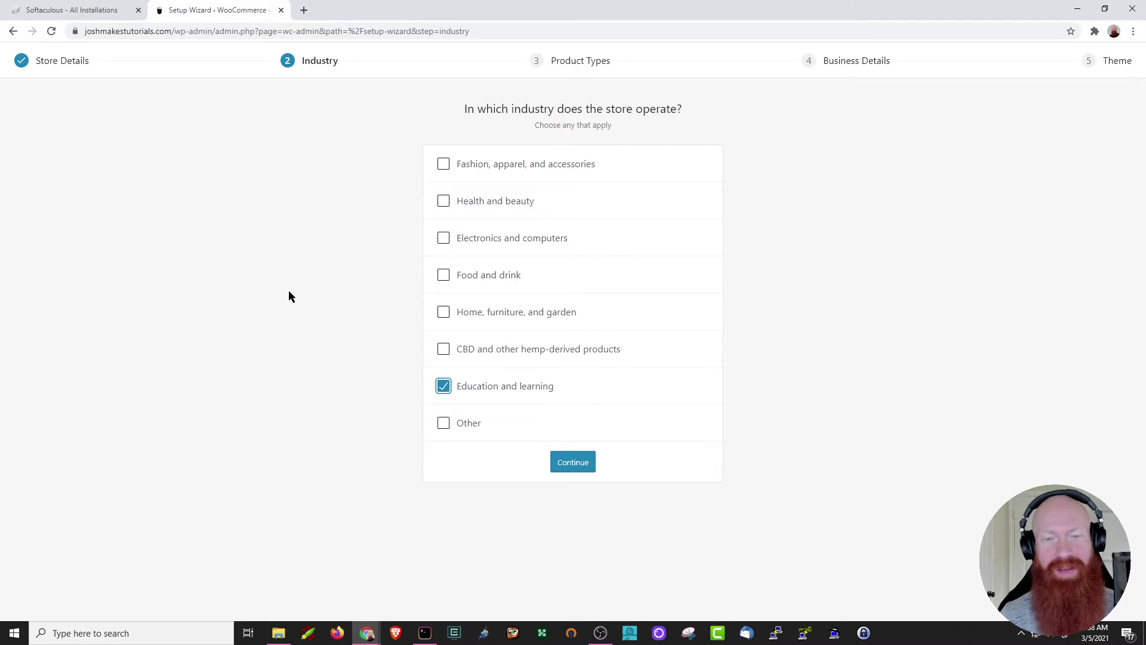
left_click(570, 463)
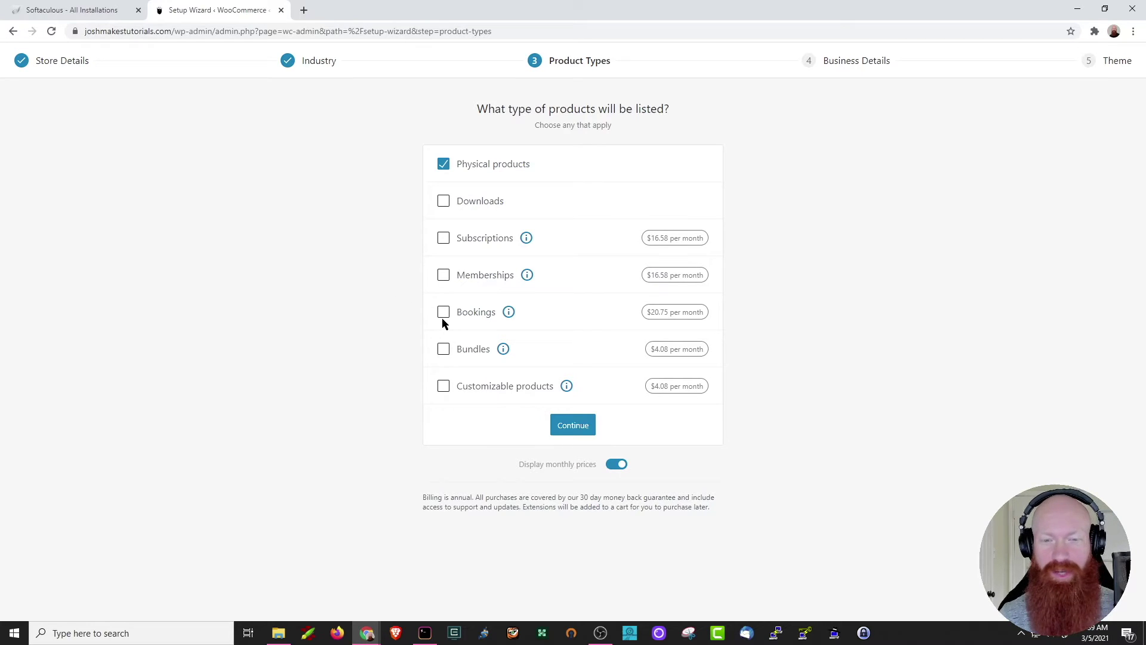
left_click(443, 202)
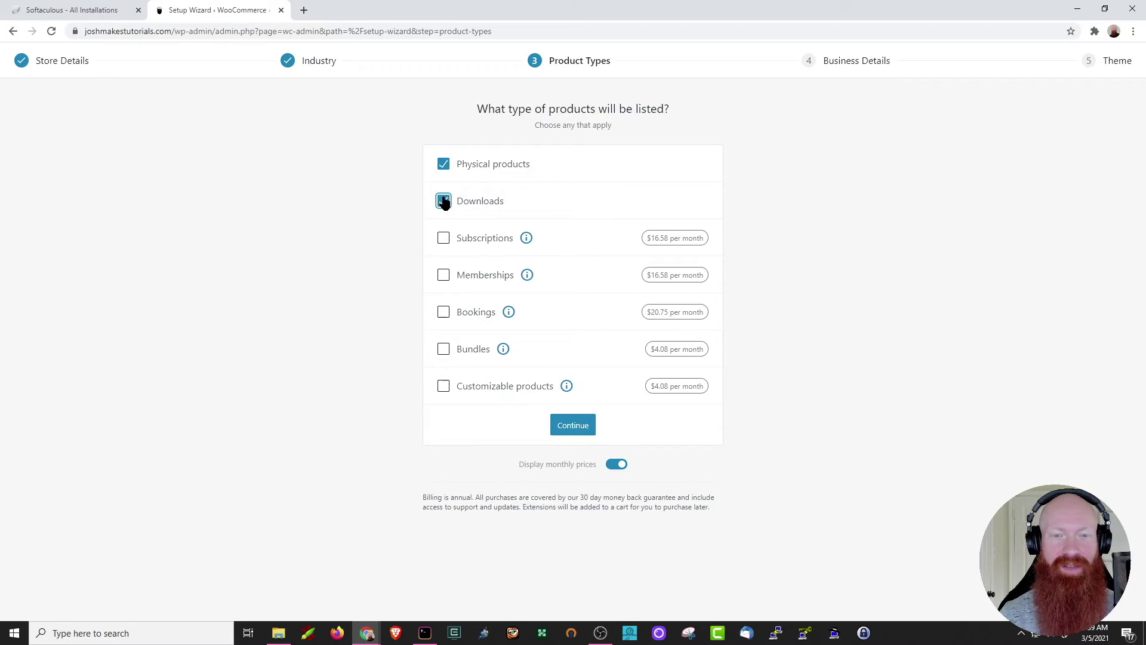
left_click(578, 428)
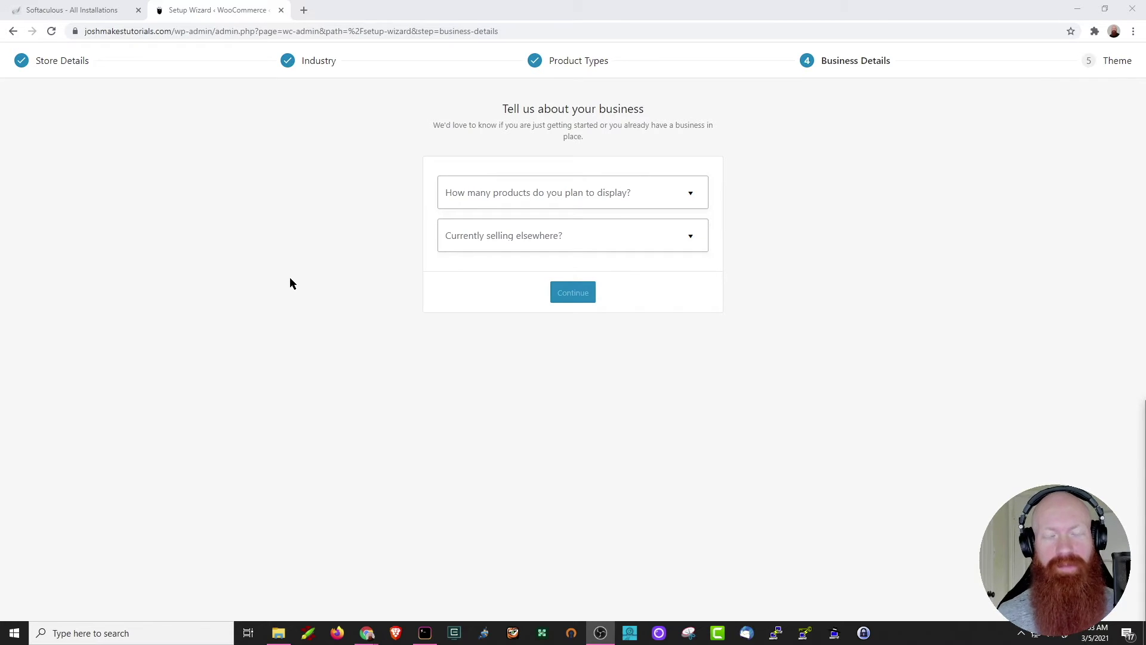
Set the product count to 11 - 100 and selling elsewhere to No, then continue.
left_click(542, 195)
left_click(460, 298)
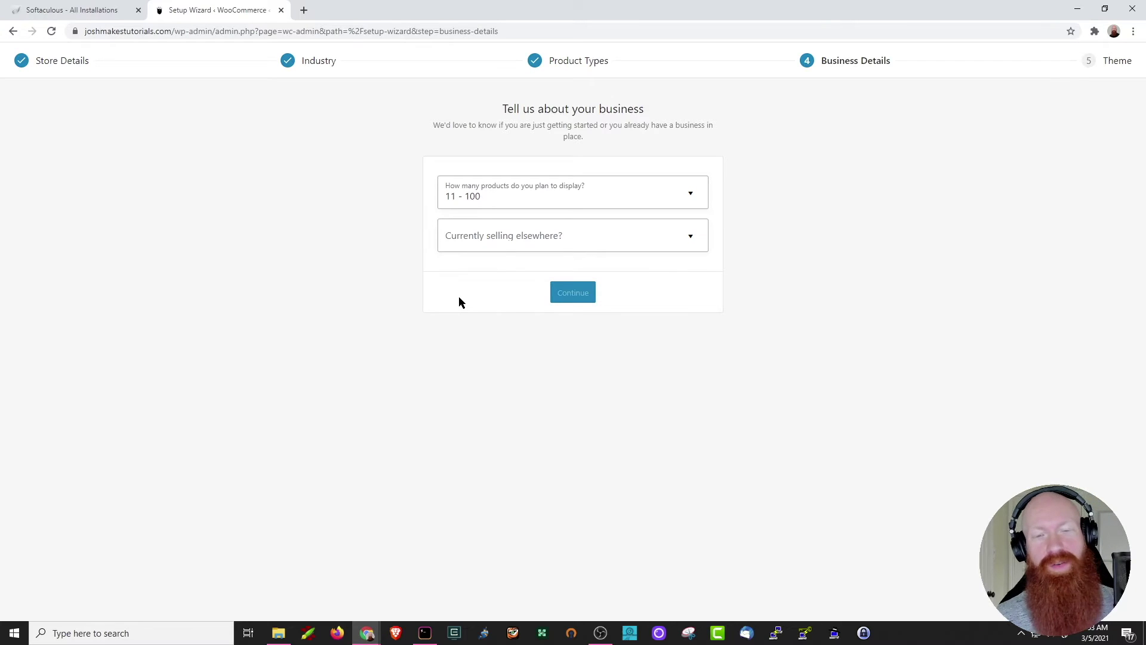
left_click(489, 240)
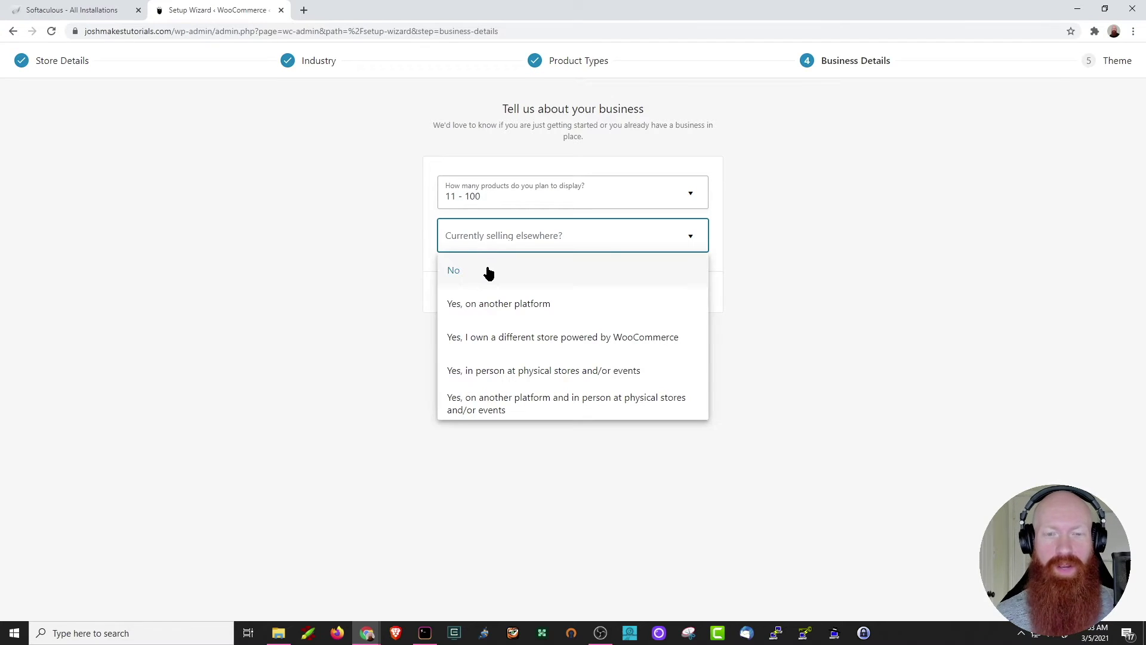
left_click(455, 266)
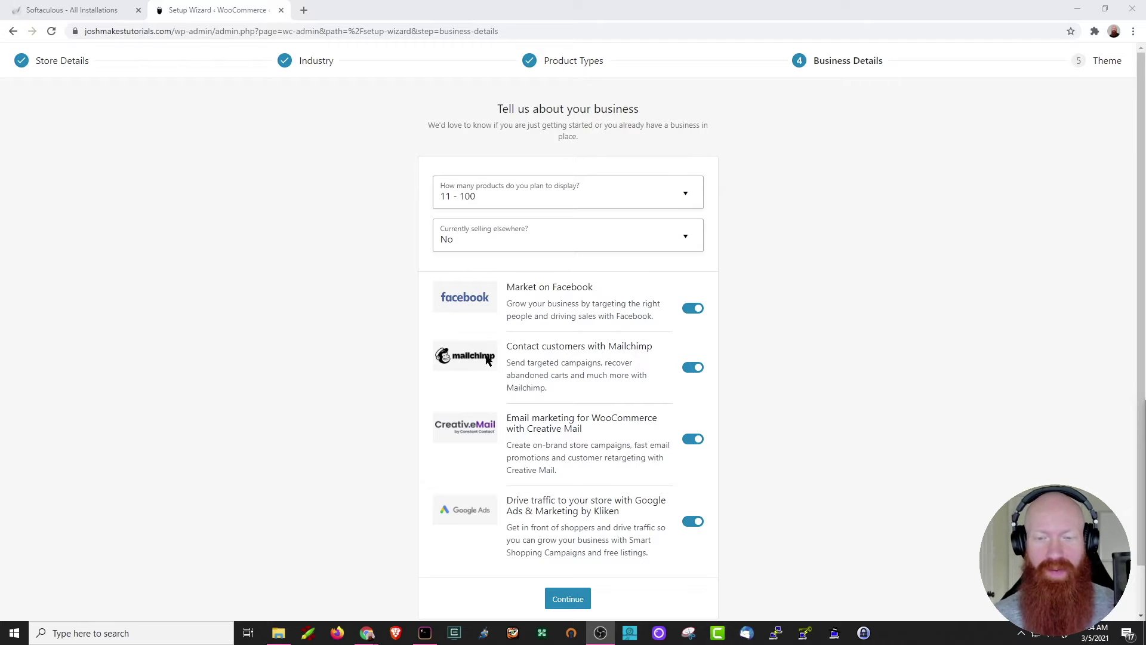
left_click(552, 599)
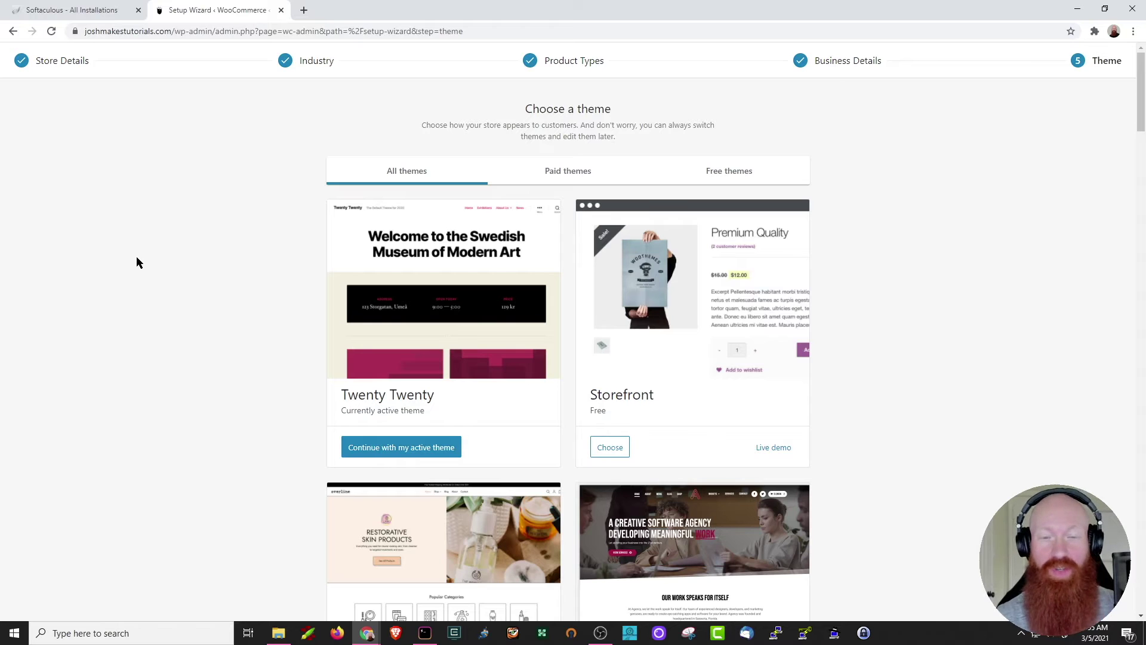
Continue with the active Twenty Twenty theme and accept the free Shipping & Tax add-on.
scroll(179, 299, "down", 3)
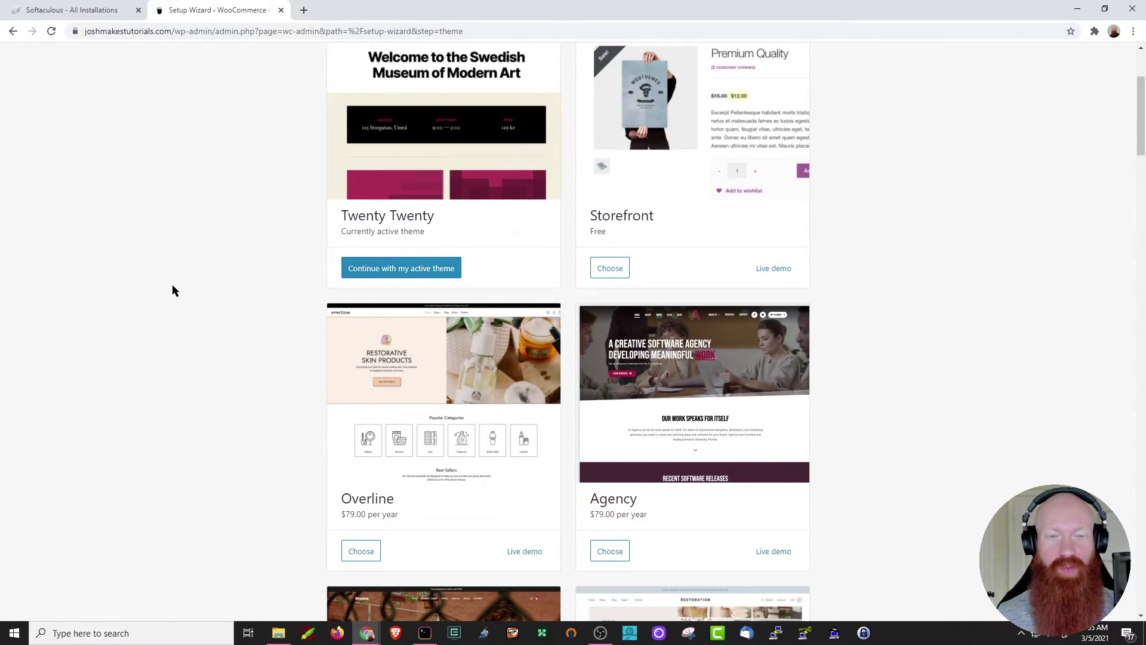
scroll(179, 292, "up", 1)
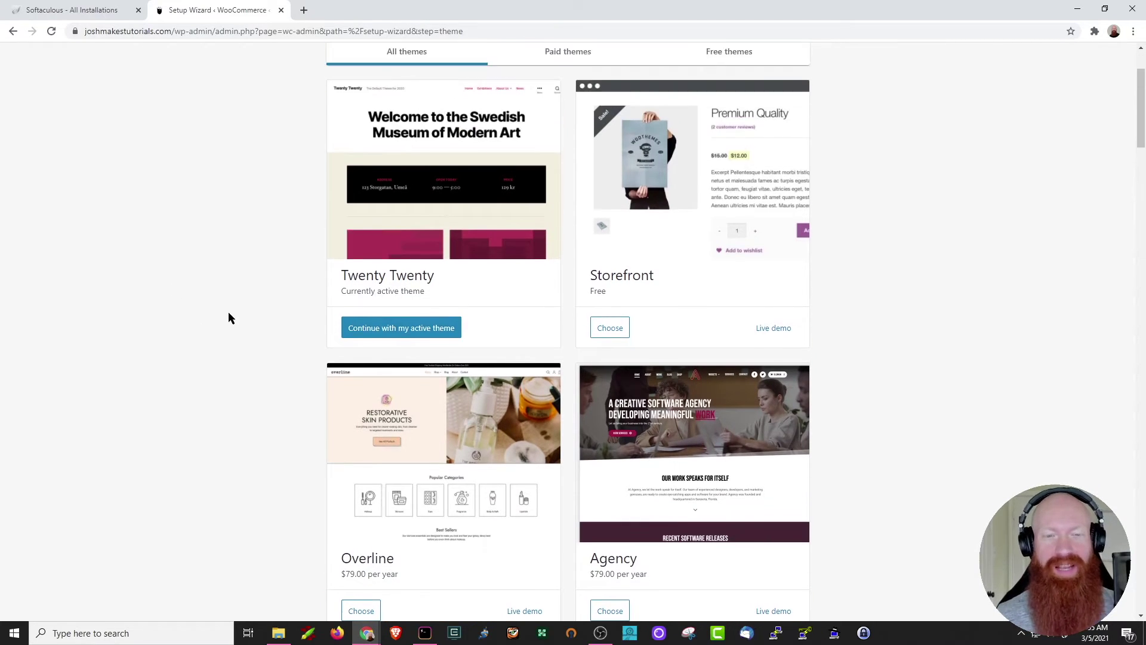
left_click(397, 336)
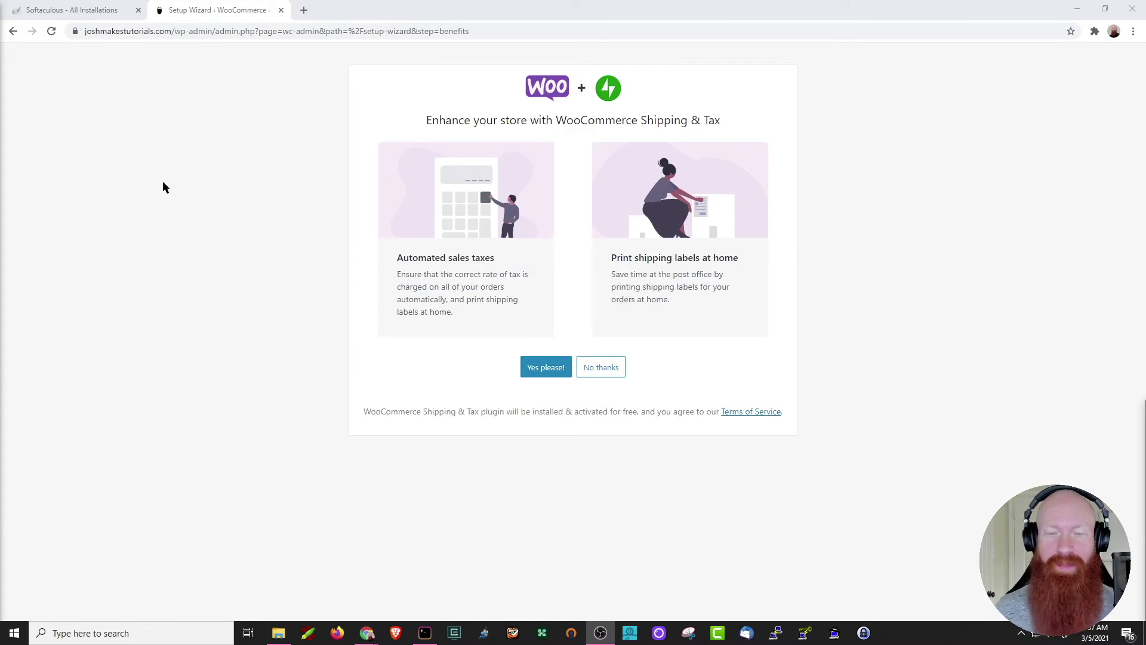
left_click(540, 373)
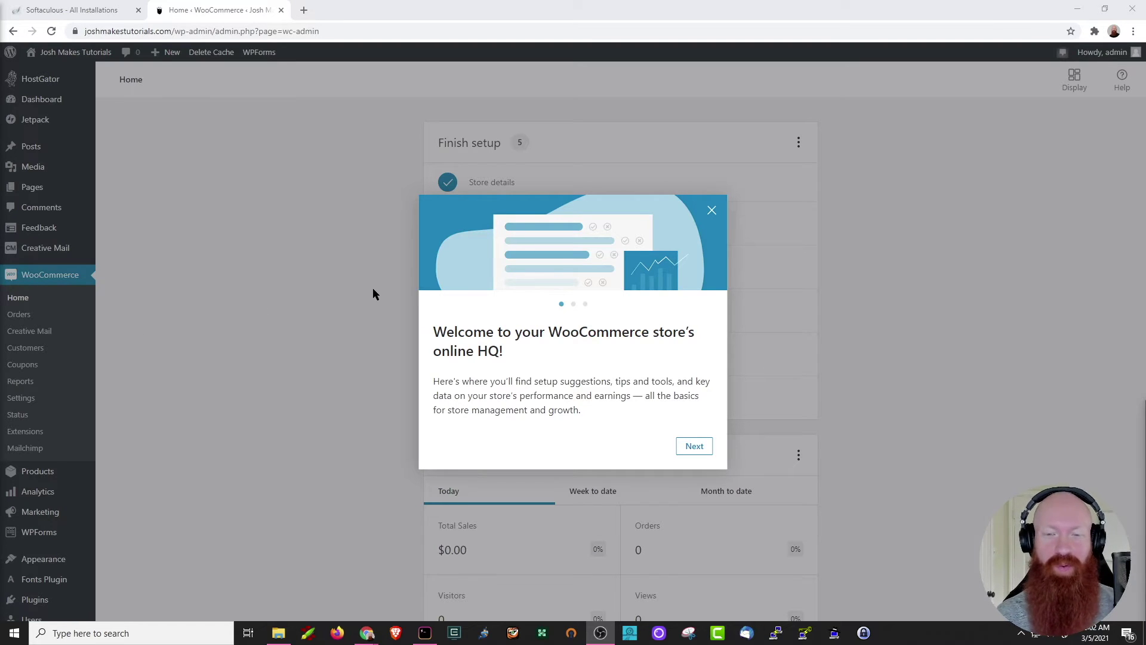
Step through the welcome tour to close it, then start the Add my products task.
left_click(700, 447)
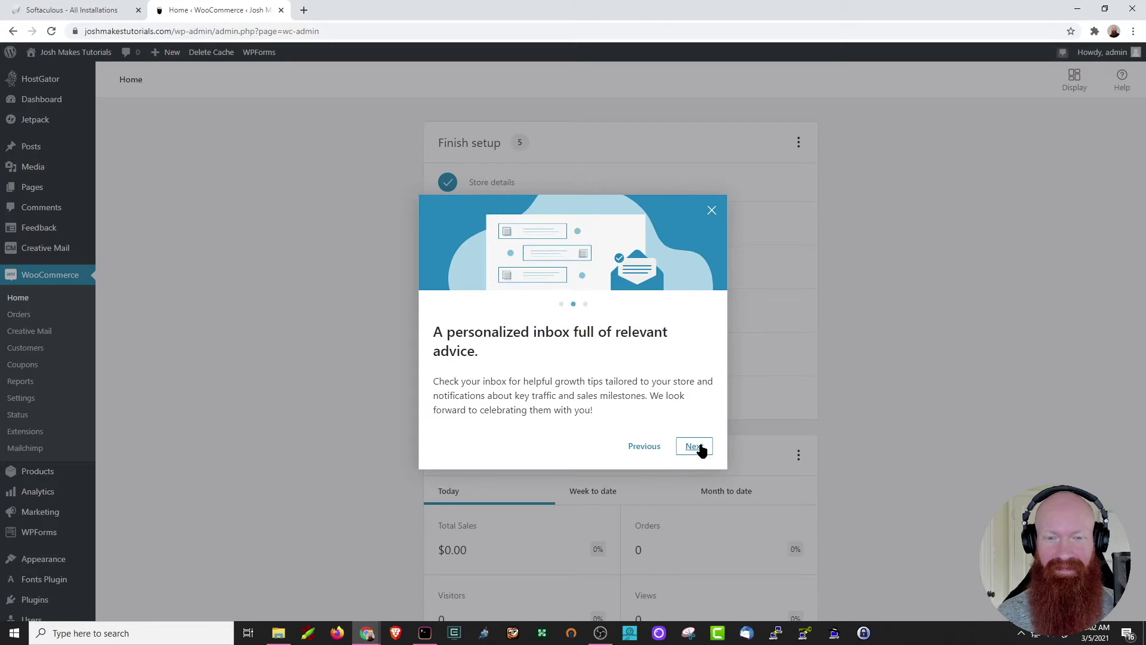
left_click(696, 448)
left_click(696, 447)
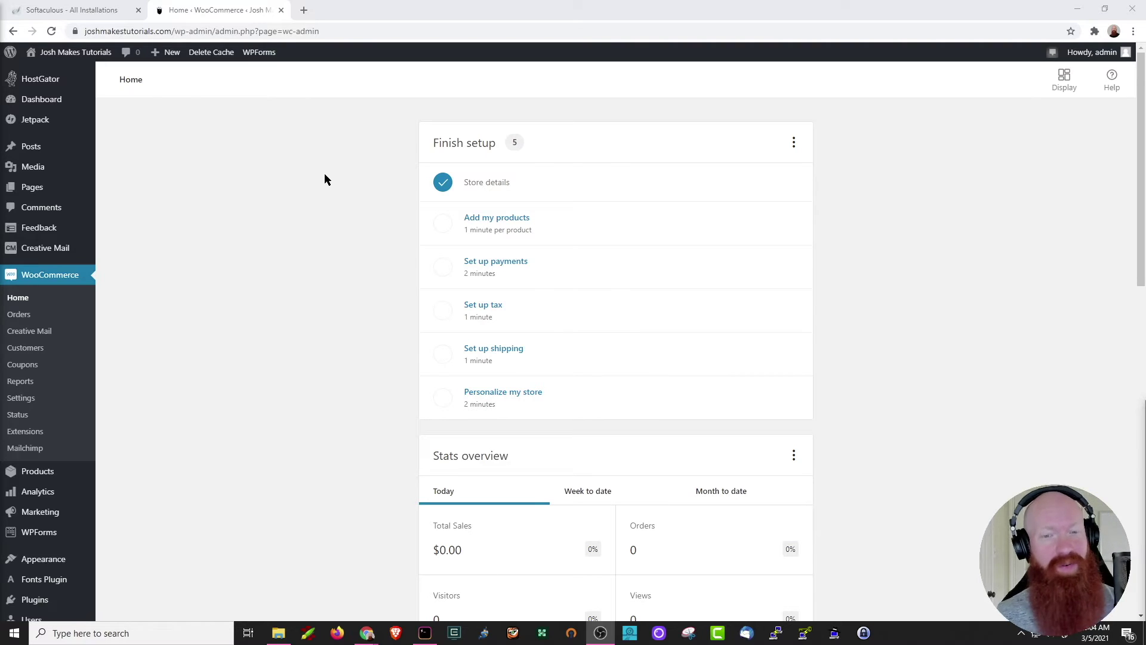
left_click(499, 225)
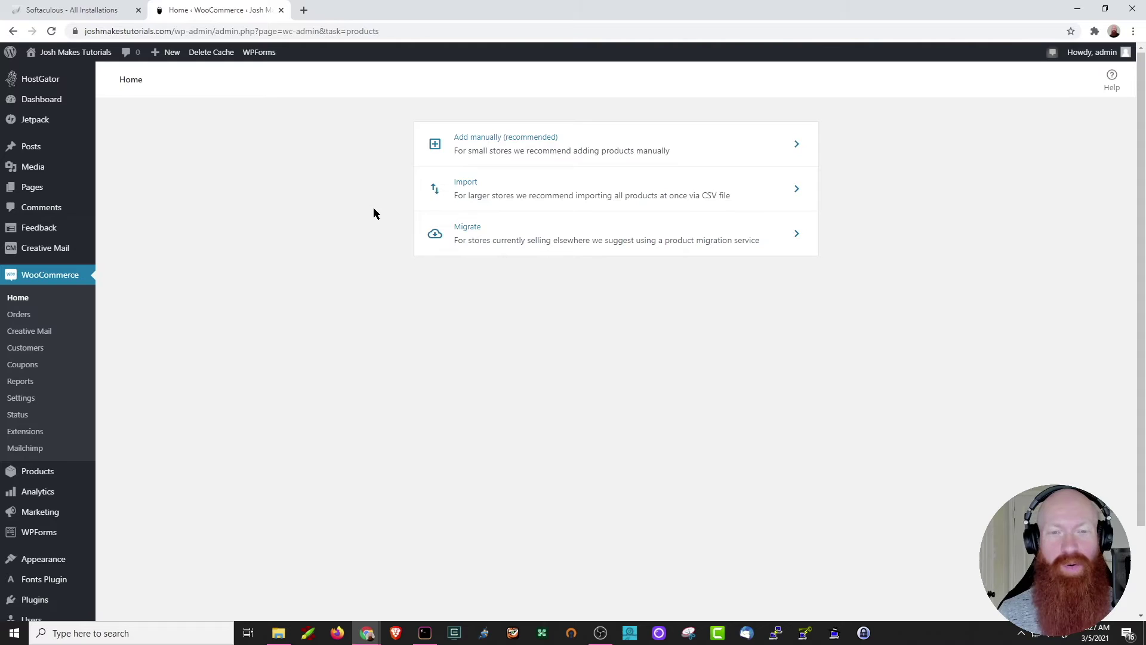
Add a product manually, dismiss the name tip, and name it 'Snappy Plush'.
left_click(499, 144)
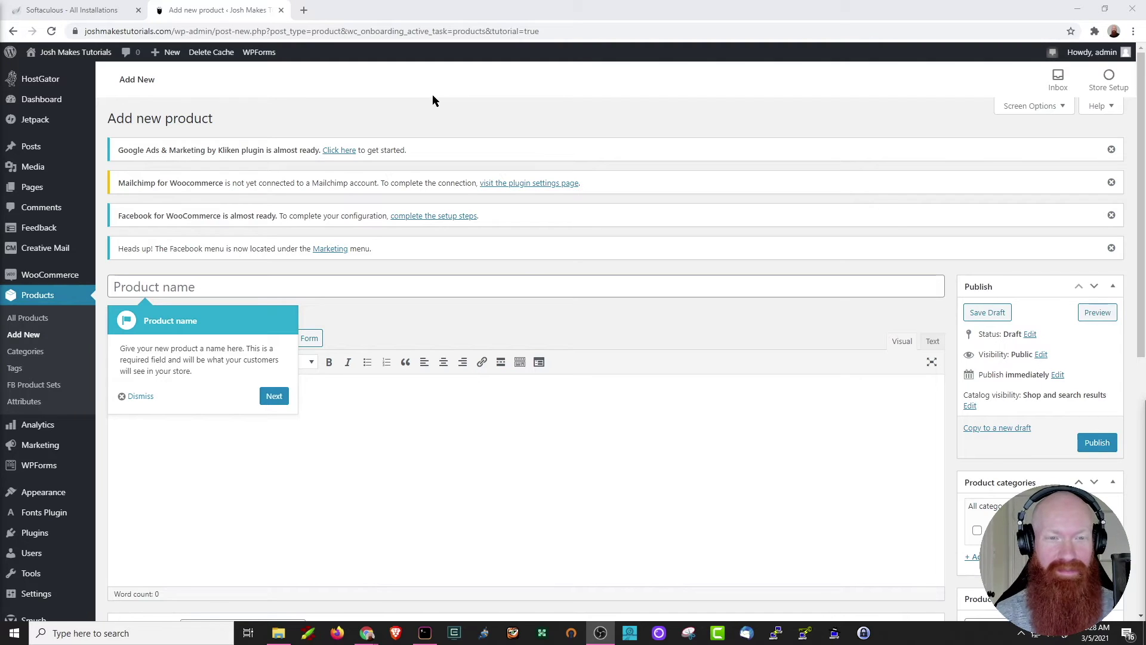
left_click(520, 271)
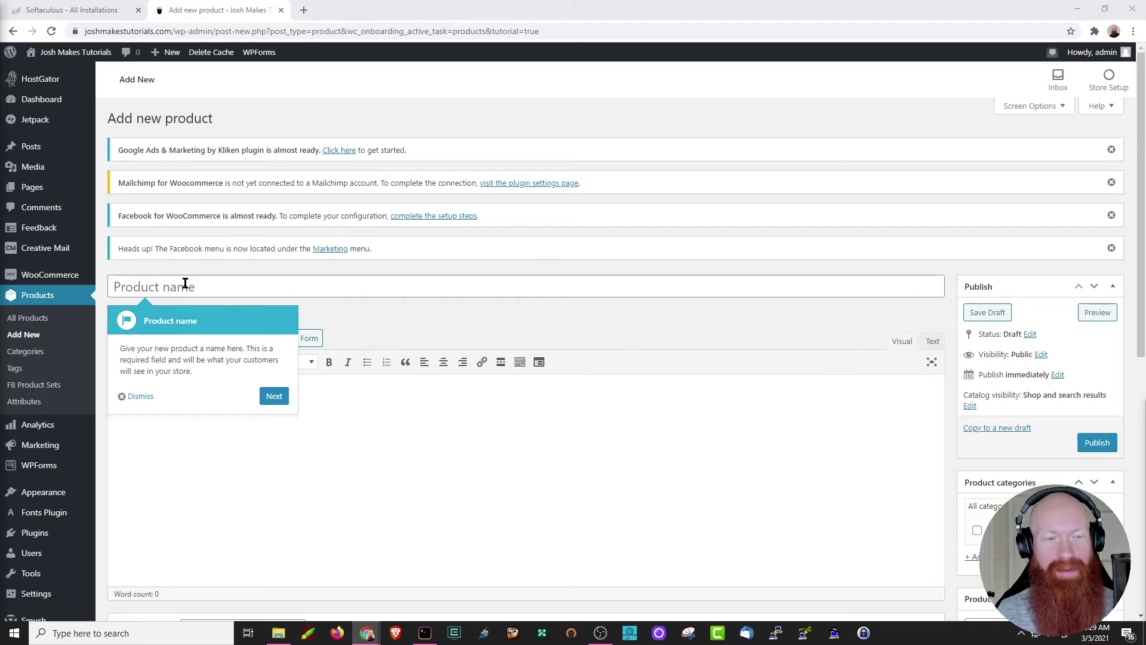
left_click(136, 398)
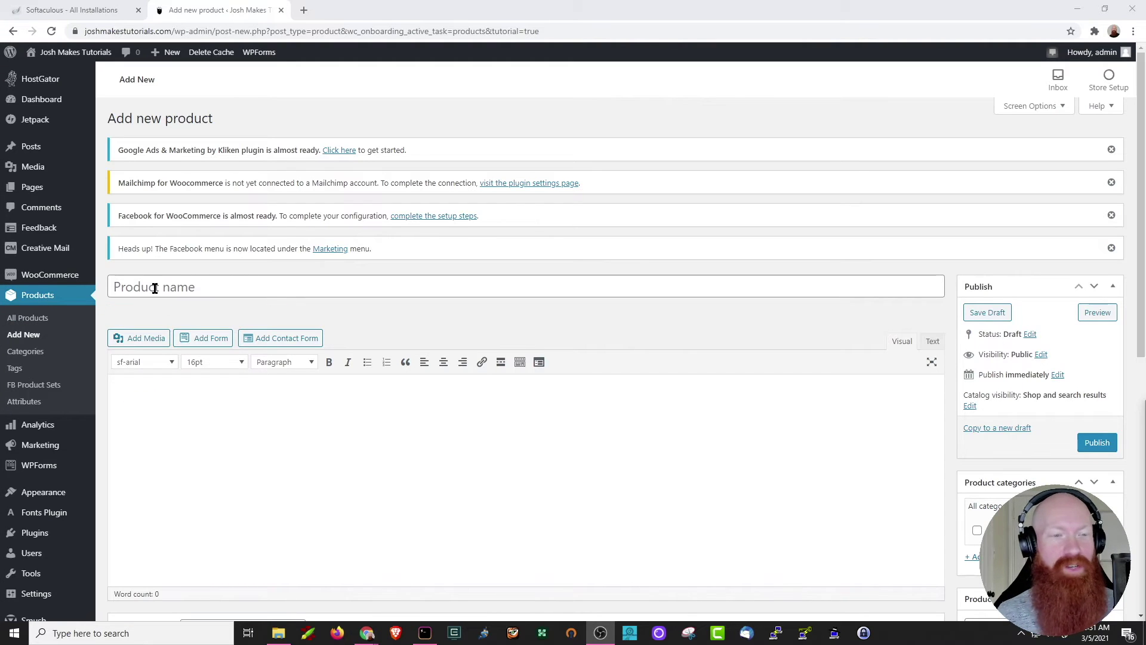
left_click(147, 284)
type("Snappy Plush")
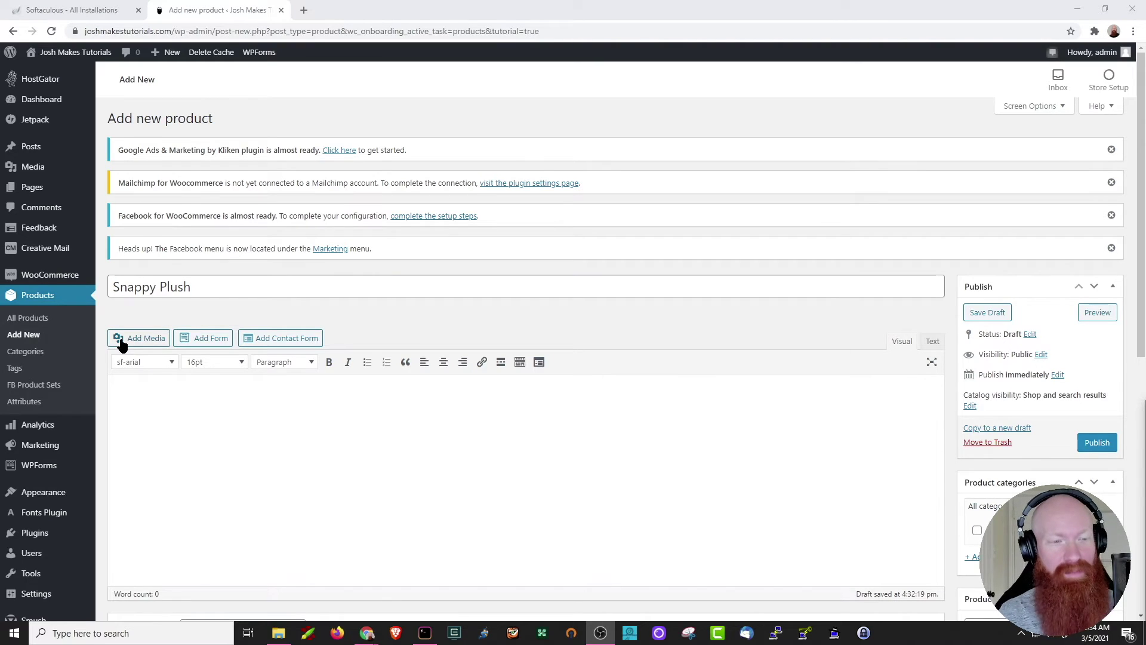
Insert the Snappy.png image from the Media Library into the product description.
left_click(120, 341)
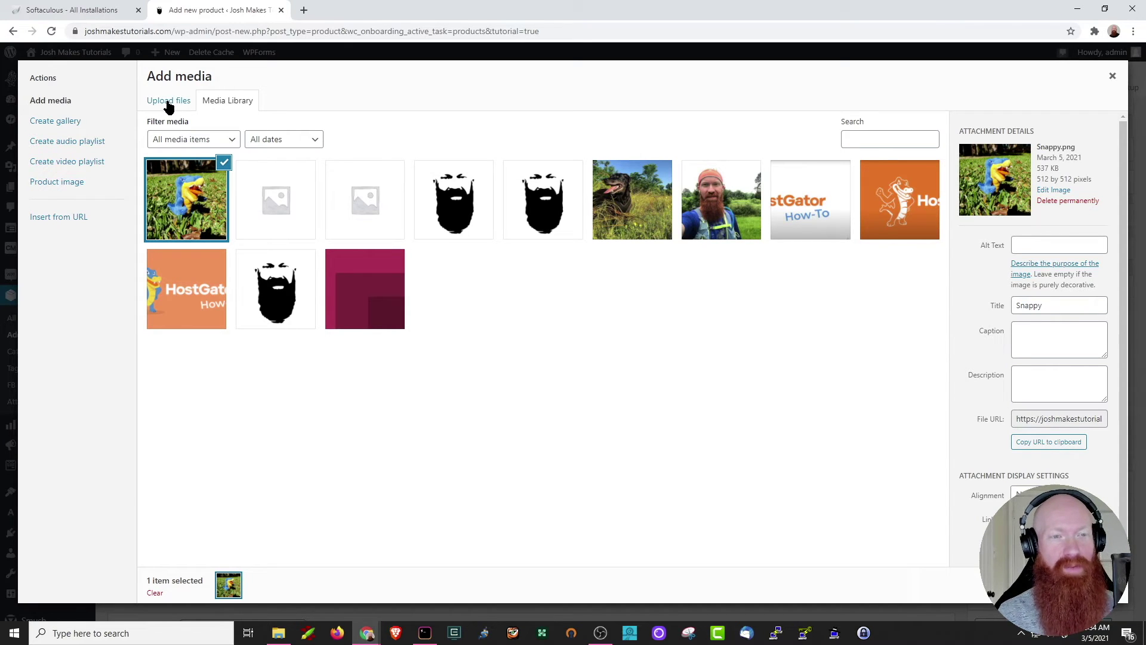
key("Escape")
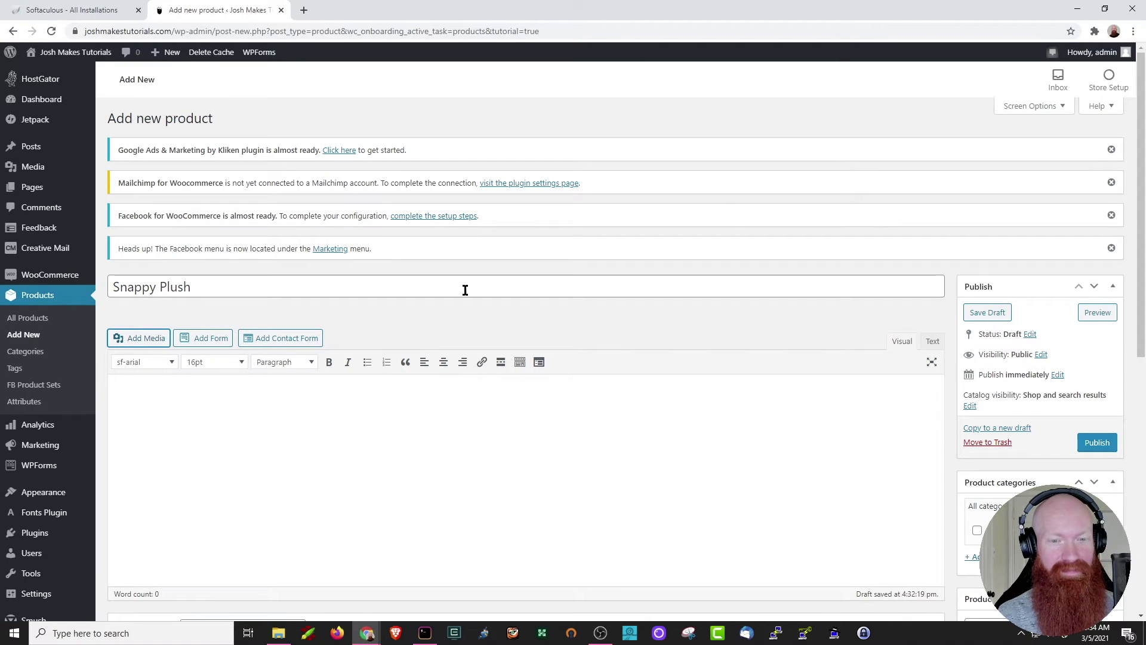
scroll(468, 284, "down", 2)
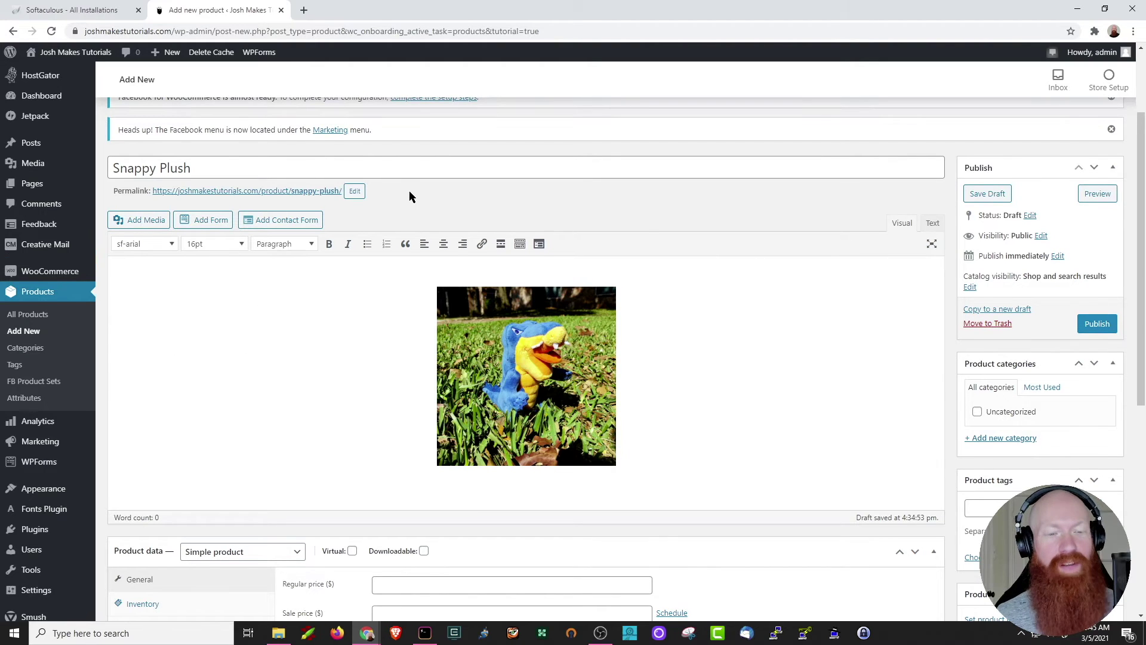
scroll(332, 221, "down", 5)
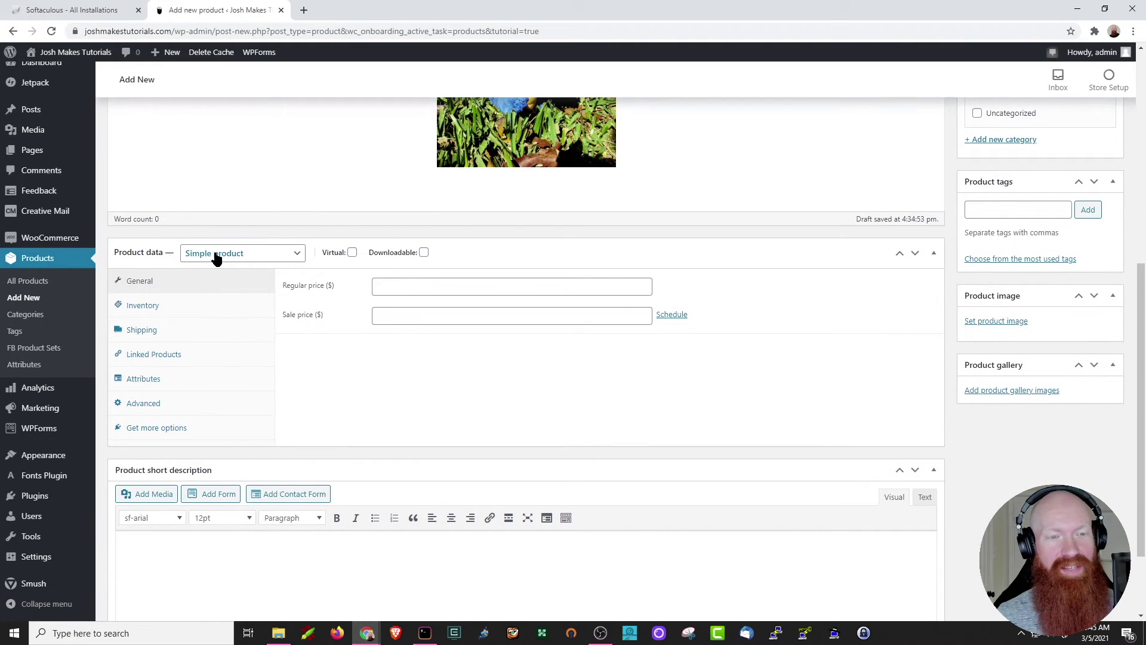
left_click(217, 256)
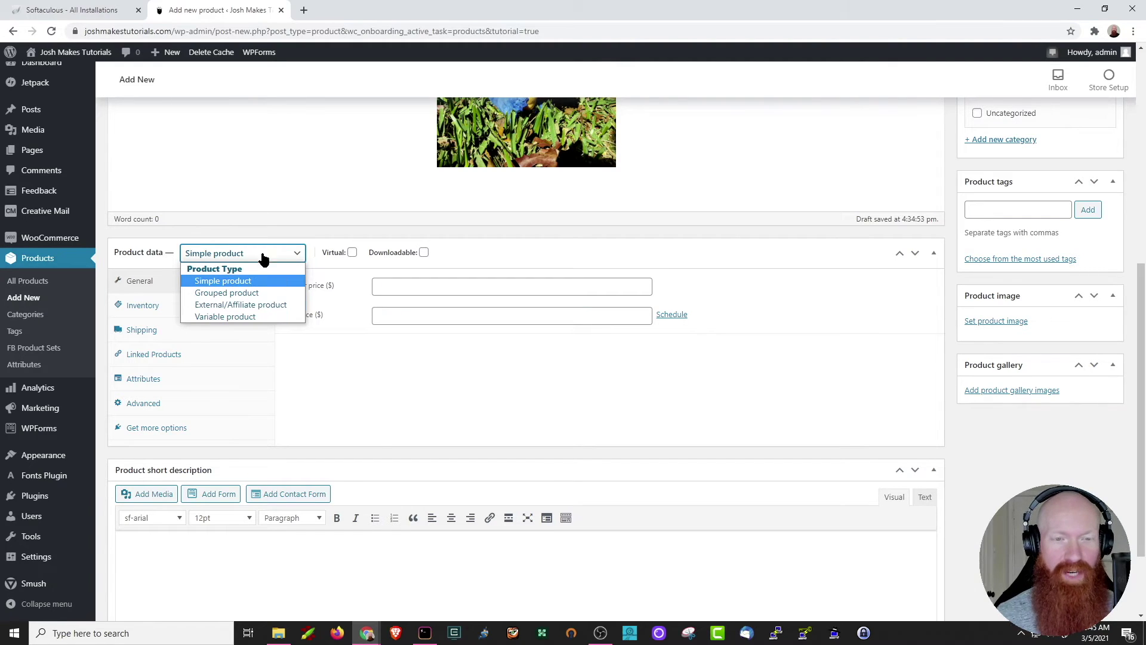
Keep Snappy Plush a Simple product with a regular price of 10.
left_click(260, 282)
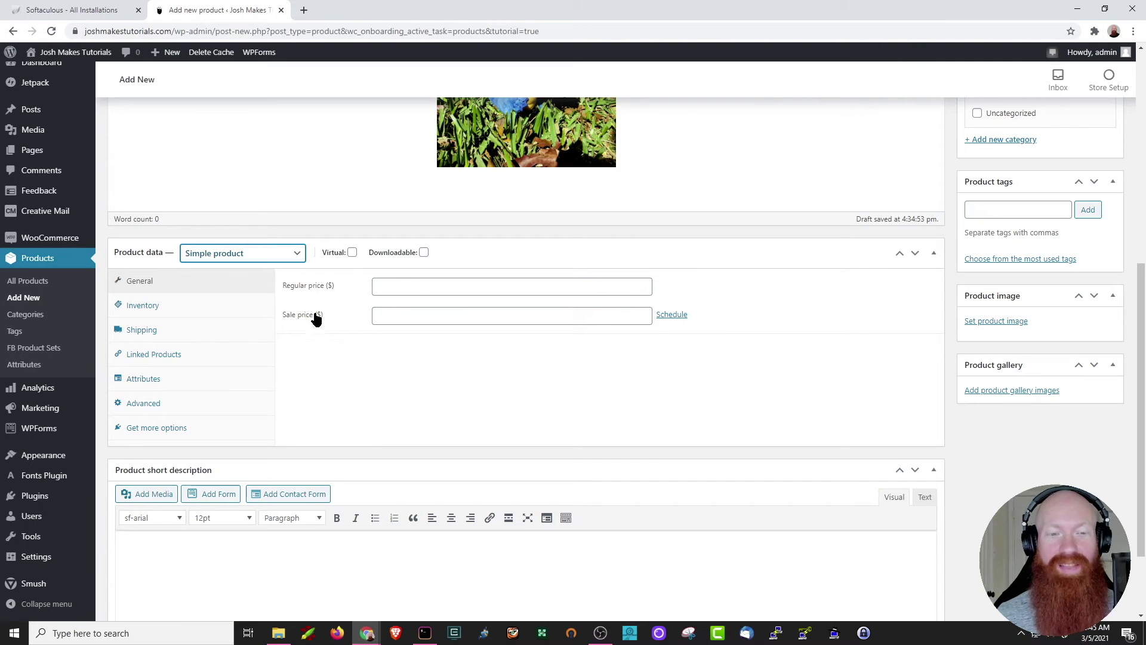
left_click(417, 284)
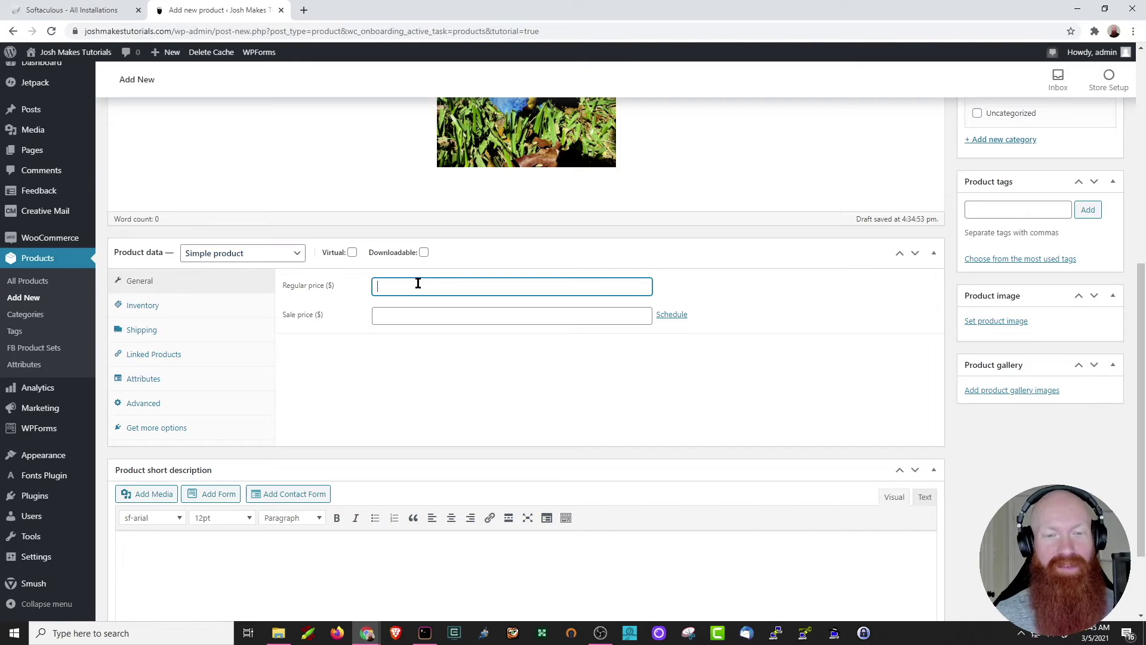
type("10")
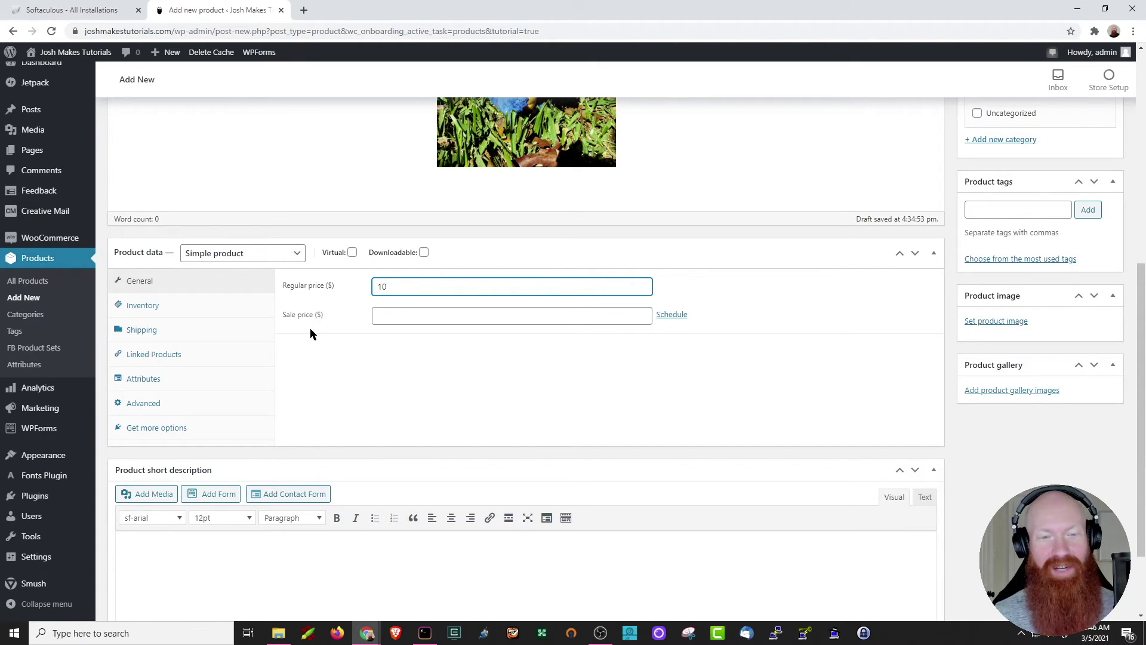
Set the stock quantity to 10 and leave the product with no shipping class.
left_click(147, 307)
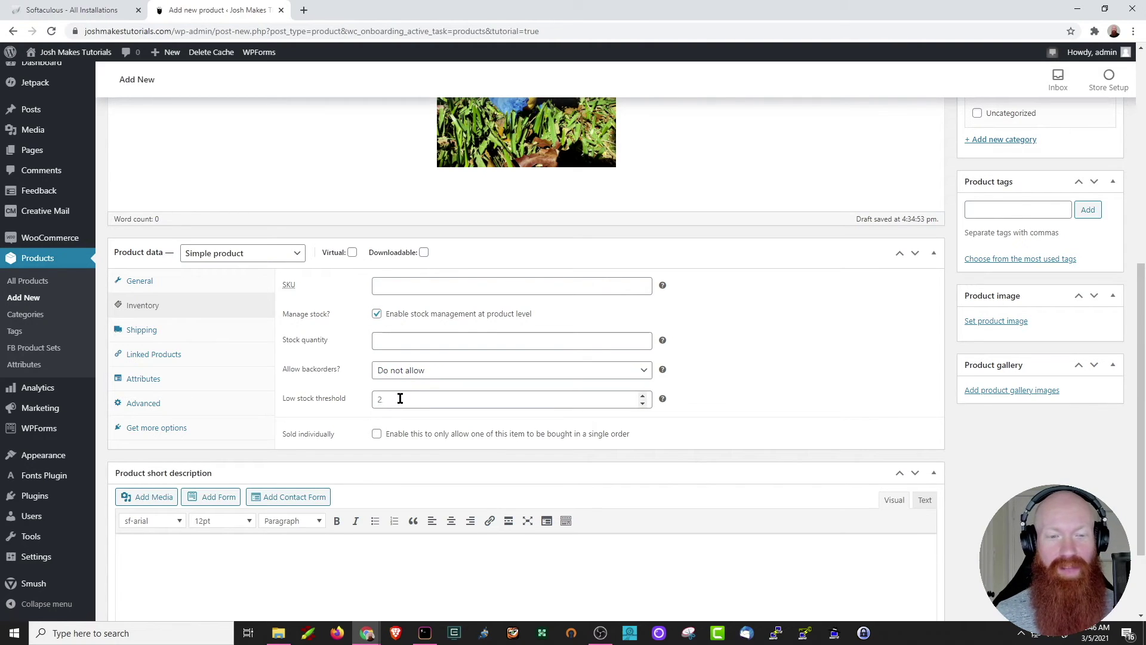
left_click(392, 341)
type("10")
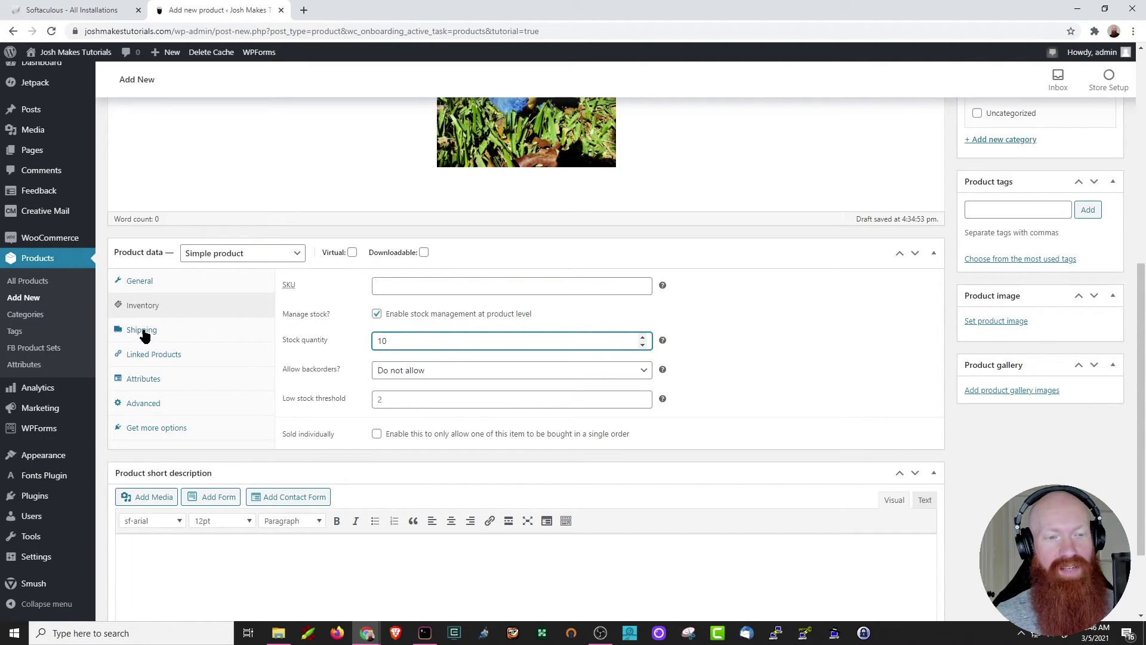
left_click(143, 332)
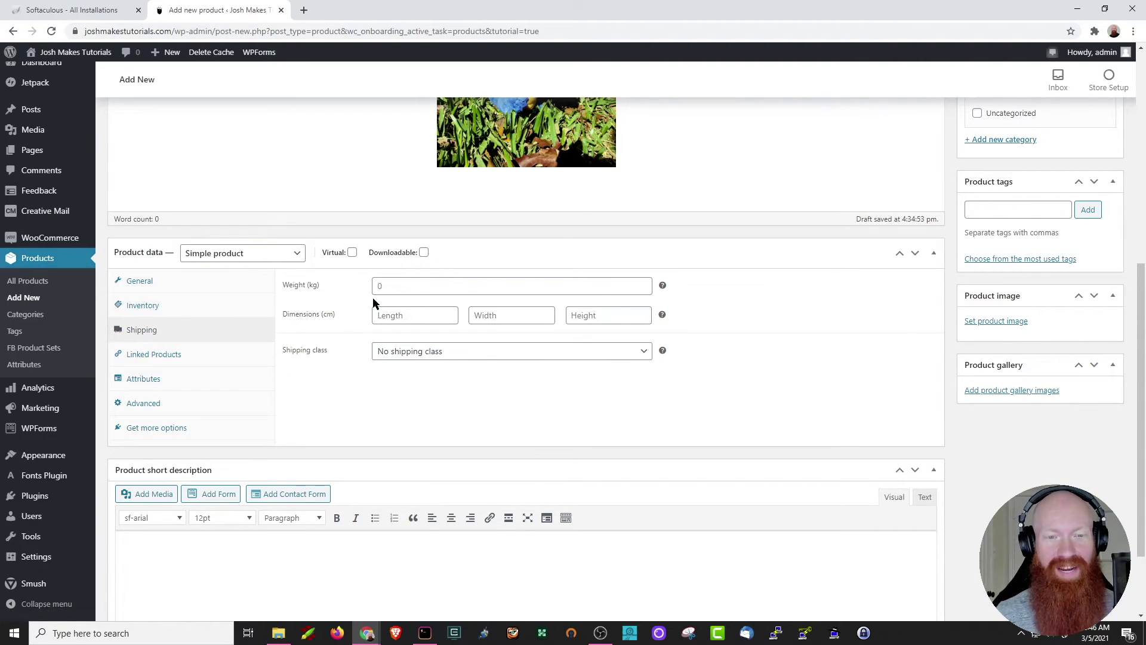
left_click(450, 353)
left_click(451, 354)
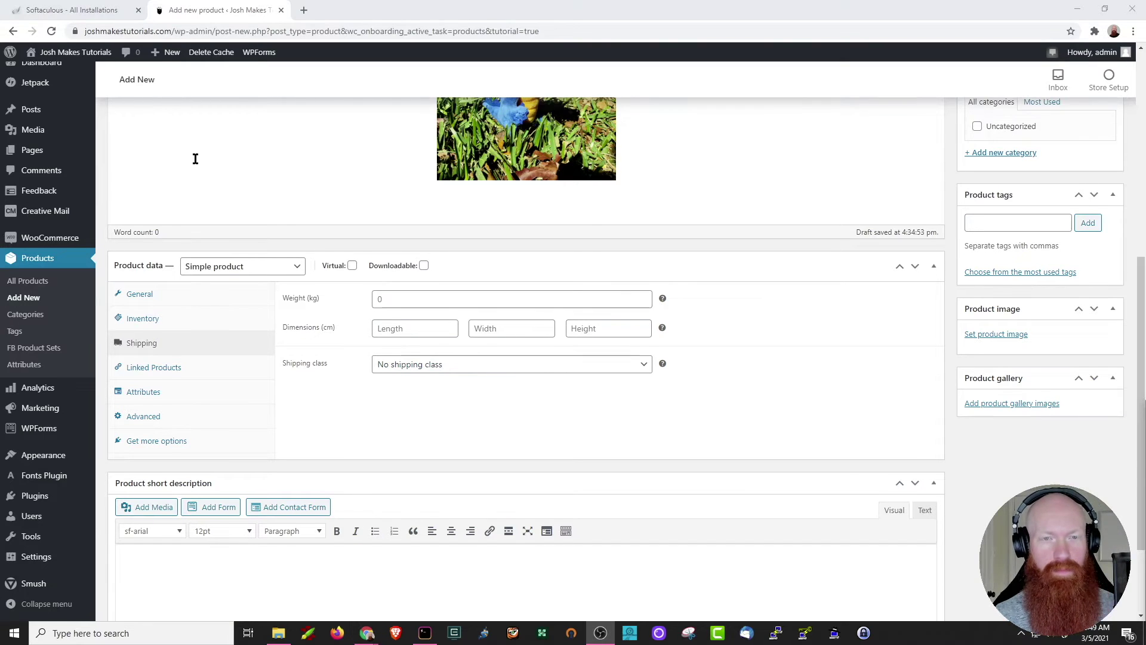
Paste 'This is a Snappy Plush! The one and only HostGator mascot!' as the short description.
scroll(194, 159, "down", 2)
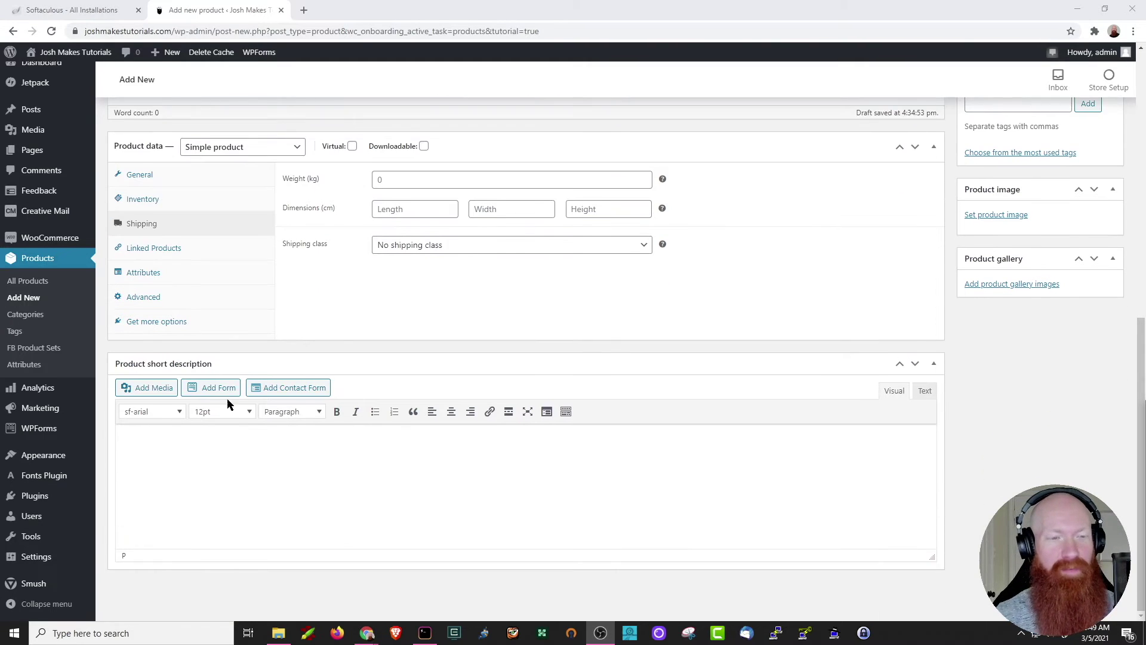
left_click(163, 448)
type("This is a Snappy Plush! The one and only HostGator mascot!")
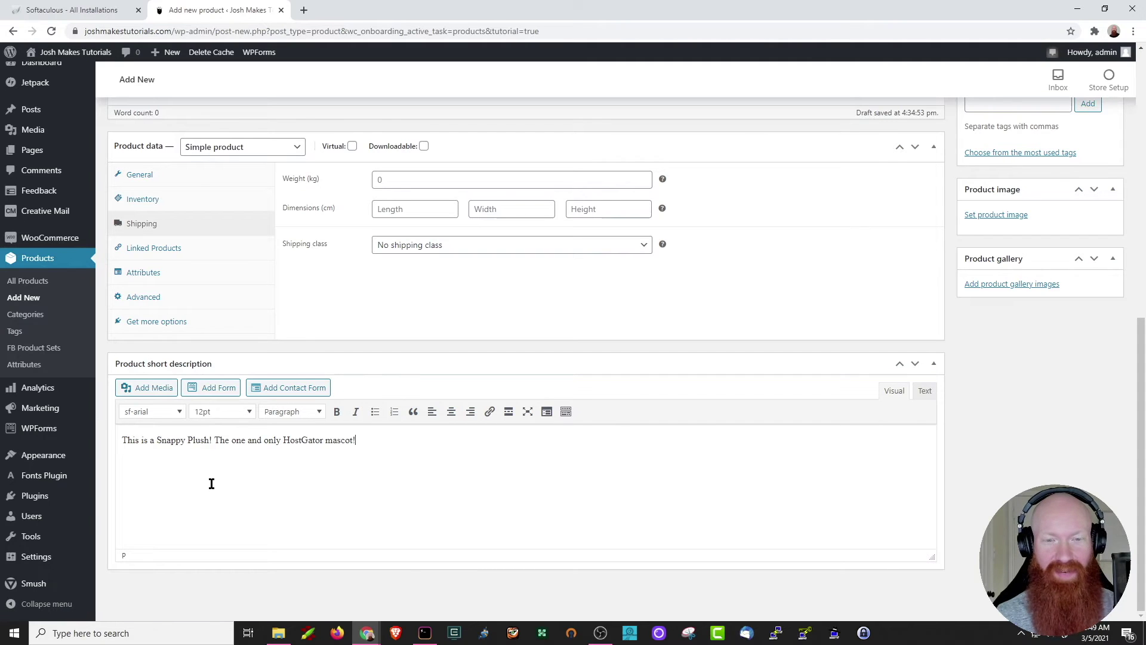
scroll(211, 483, "up", 7)
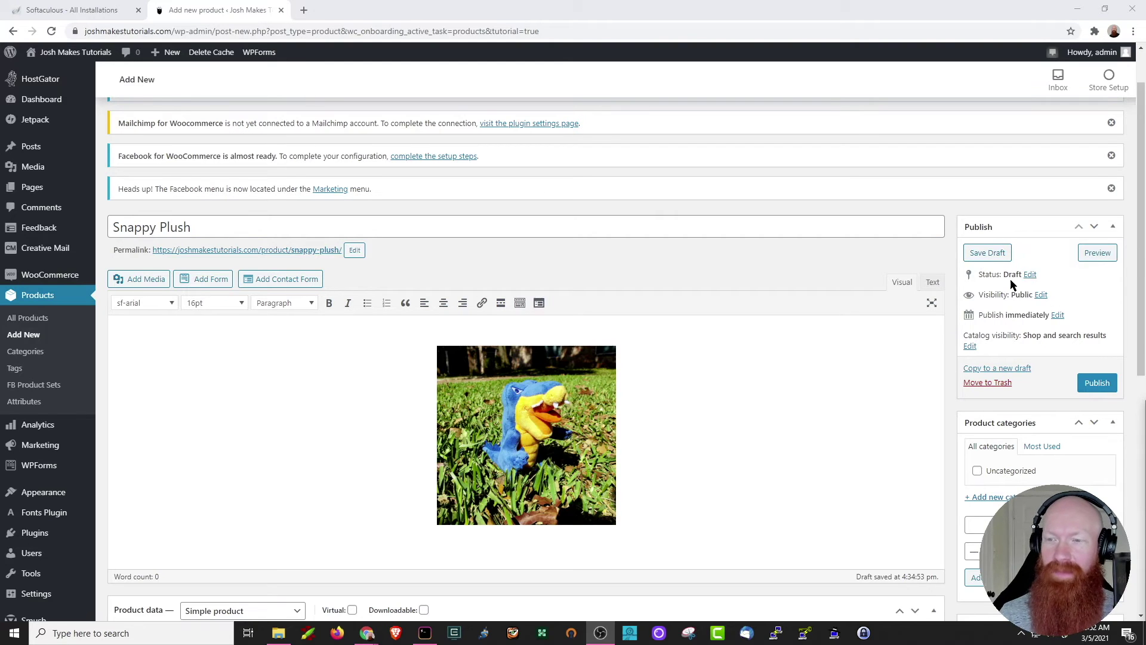
left_click(1042, 295)
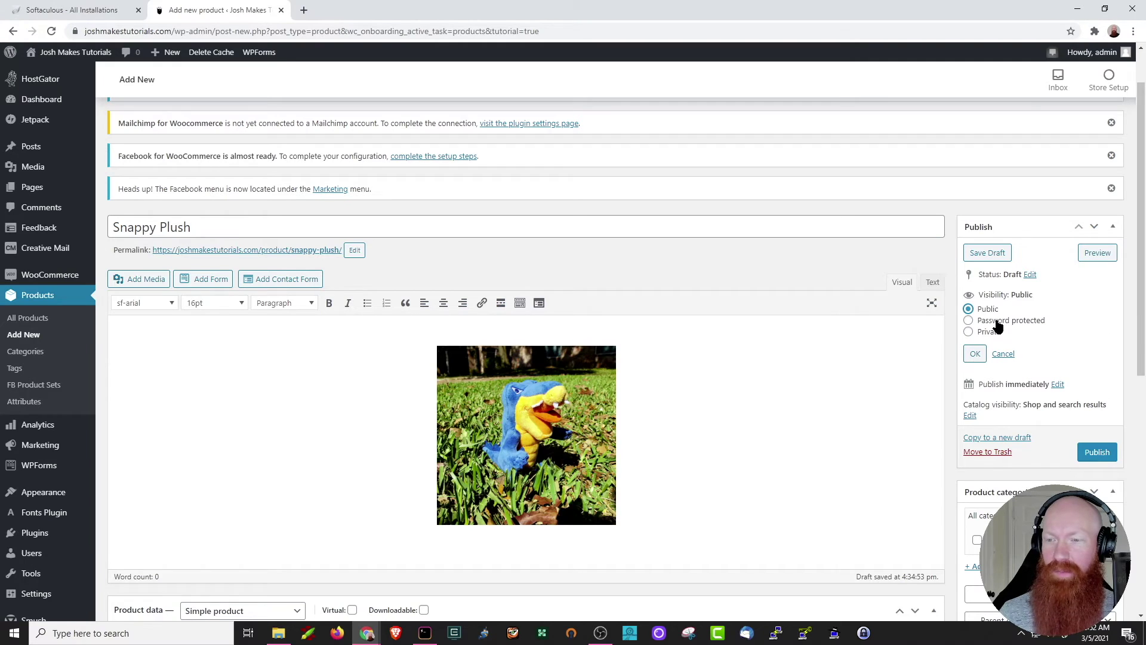
left_click(1006, 356)
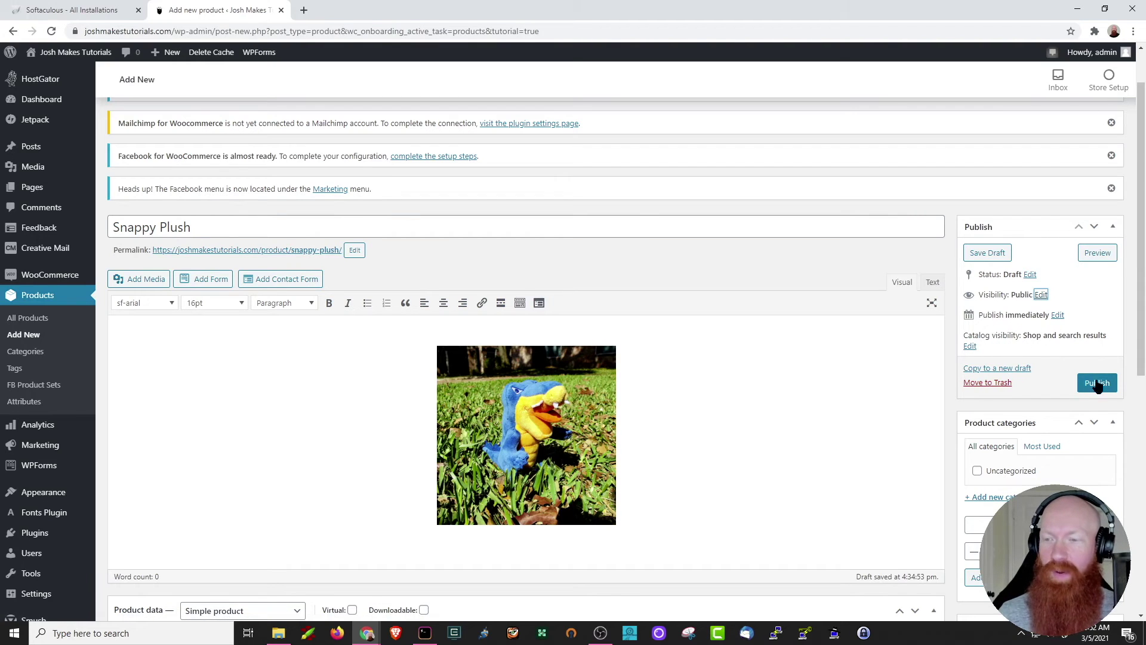
scroll(942, 328, "down", 2)
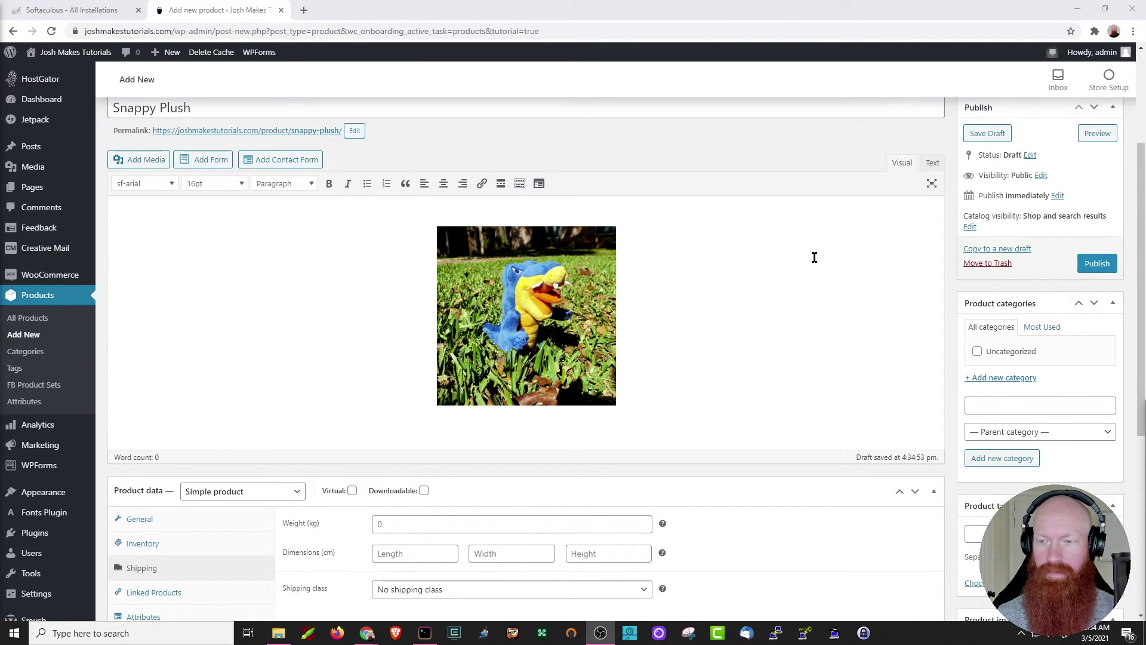
Tag the Snappy Plush product with Alligator and Plushie.
scroll(814, 256, "down", 3)
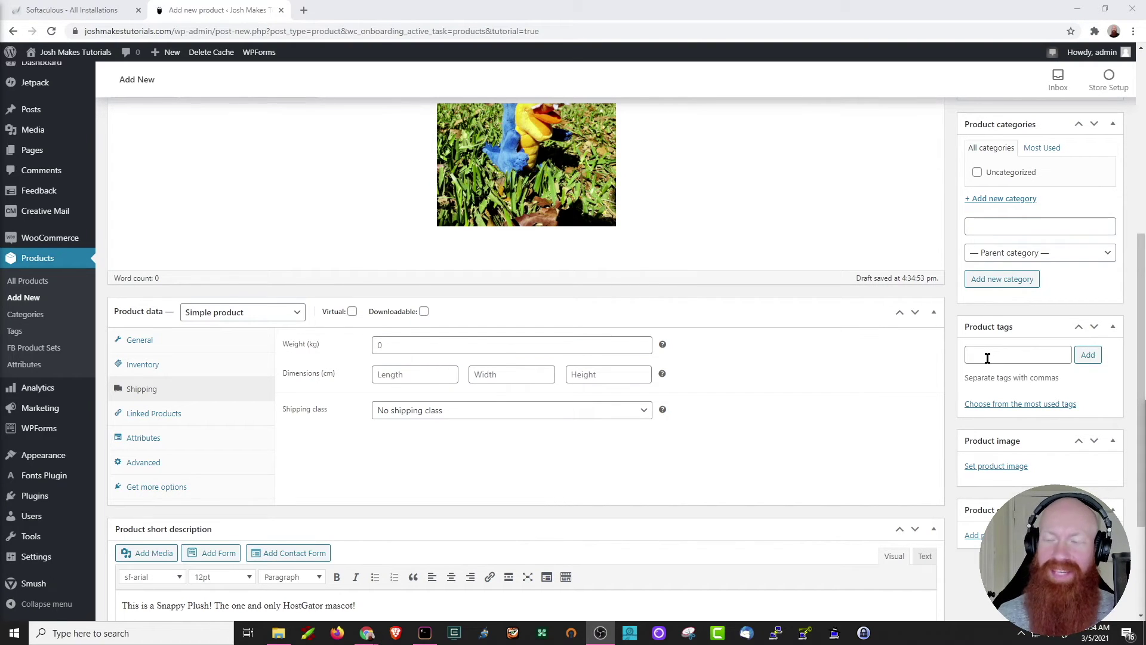
left_click(987, 358)
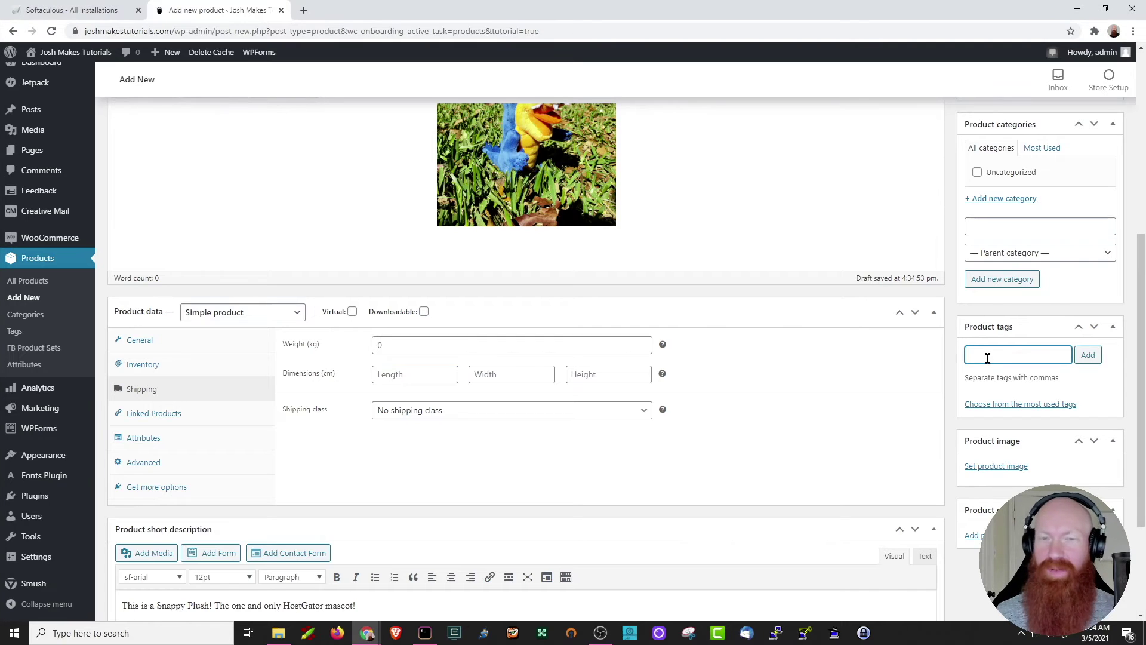
type("Alligator")
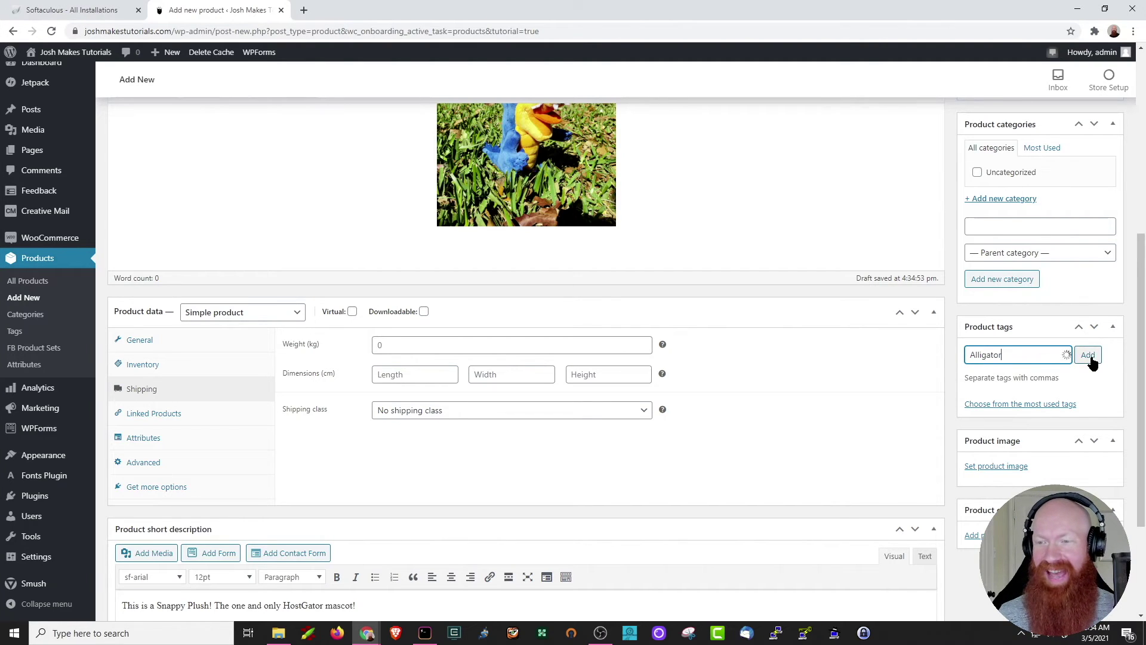
left_click(1089, 356)
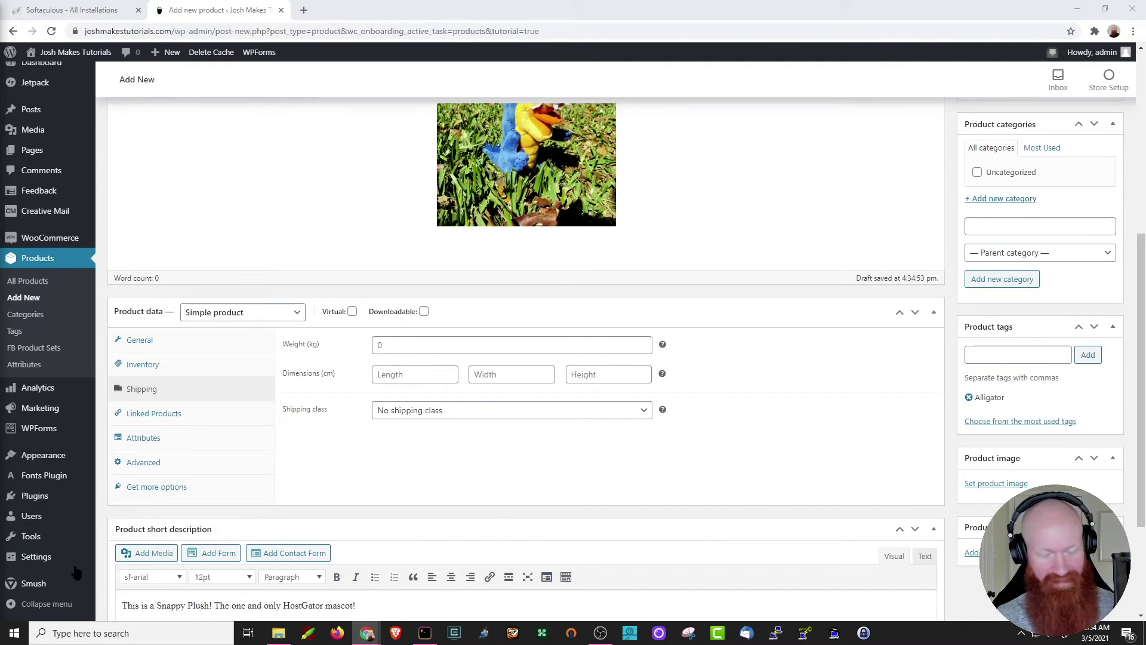
left_click(989, 357)
type("Plushie")
left_click(1085, 357)
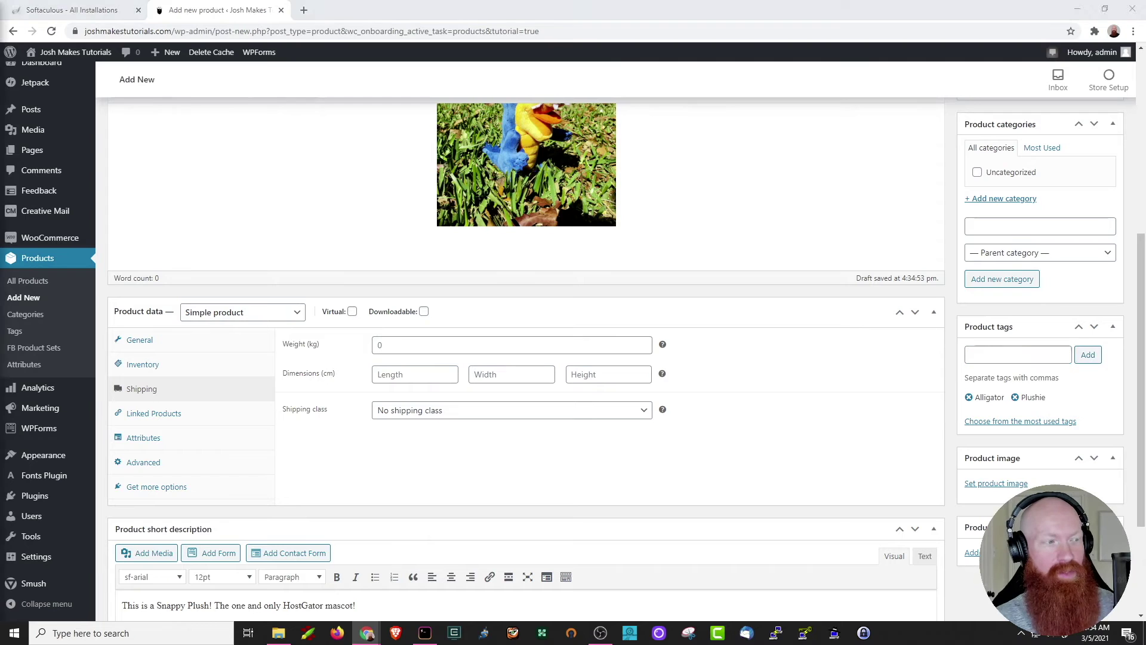
Add the product tags Stuffed Animal, Cute and Blue.
left_click(993, 355)
type("Stuffed Animal")
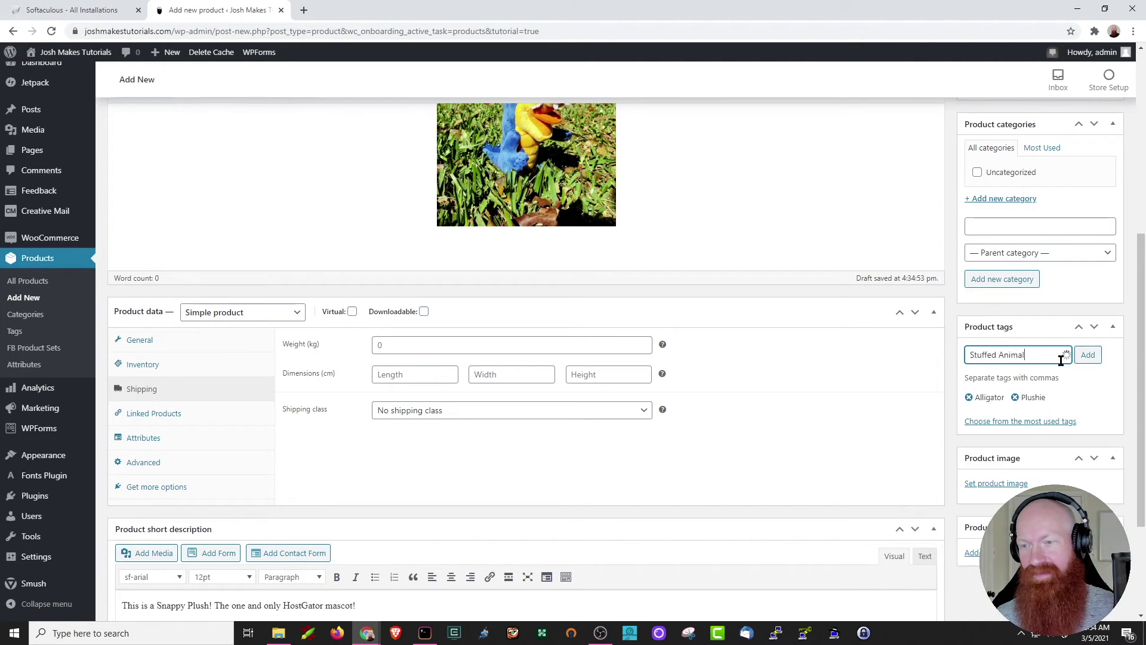
left_click(1088, 357)
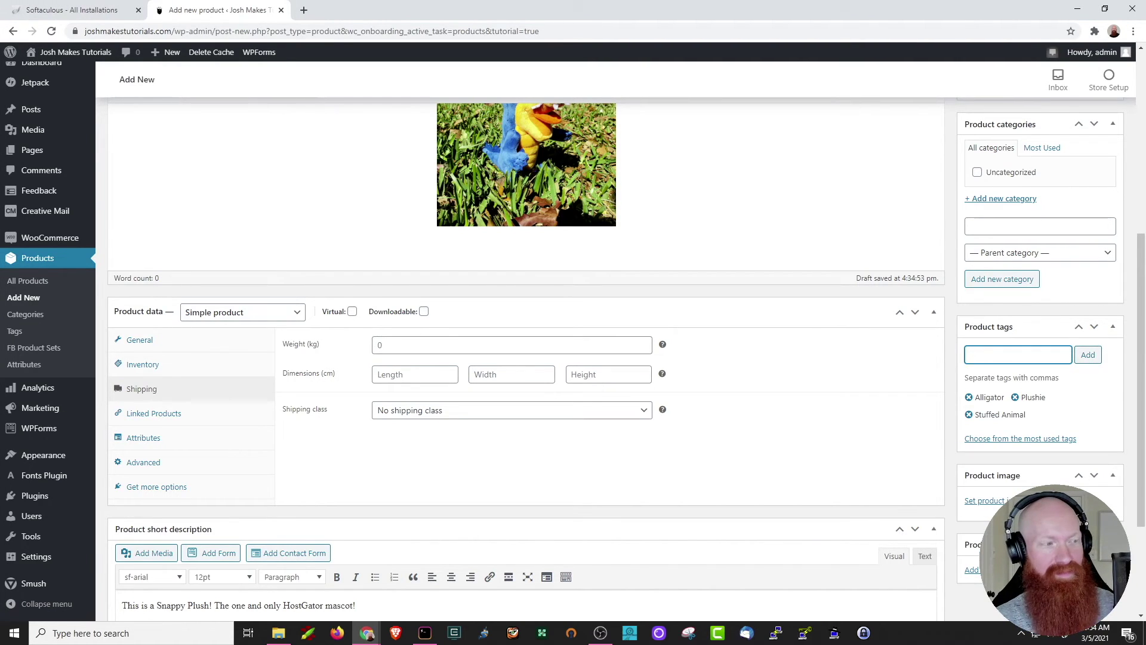
left_click(998, 352)
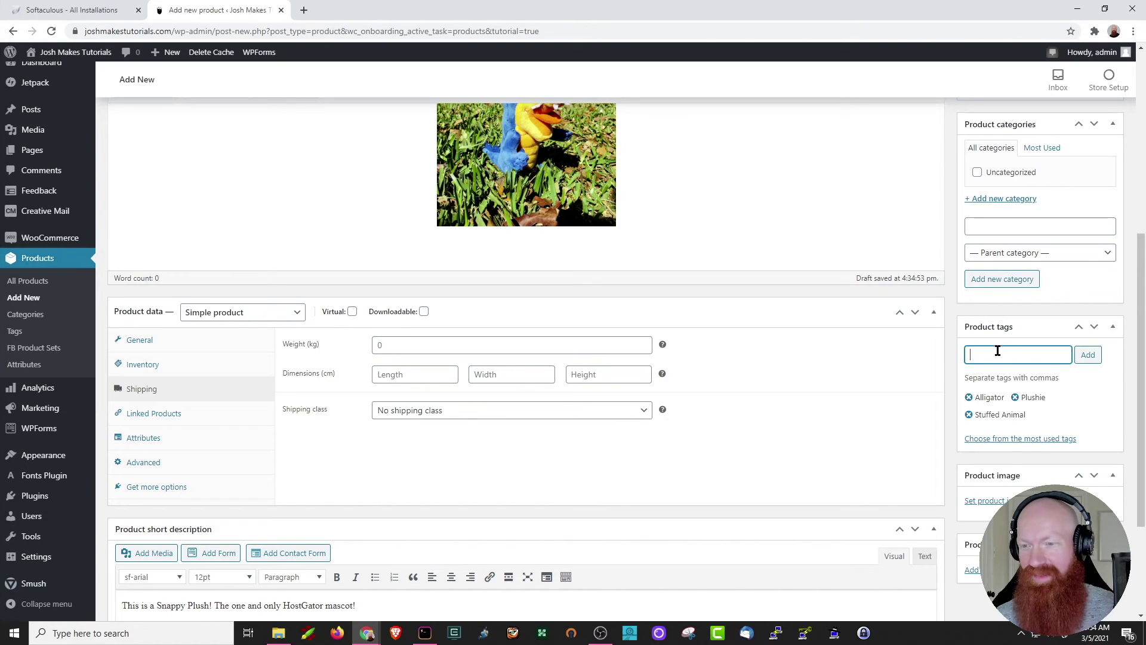
type("Cute")
left_click(1088, 357)
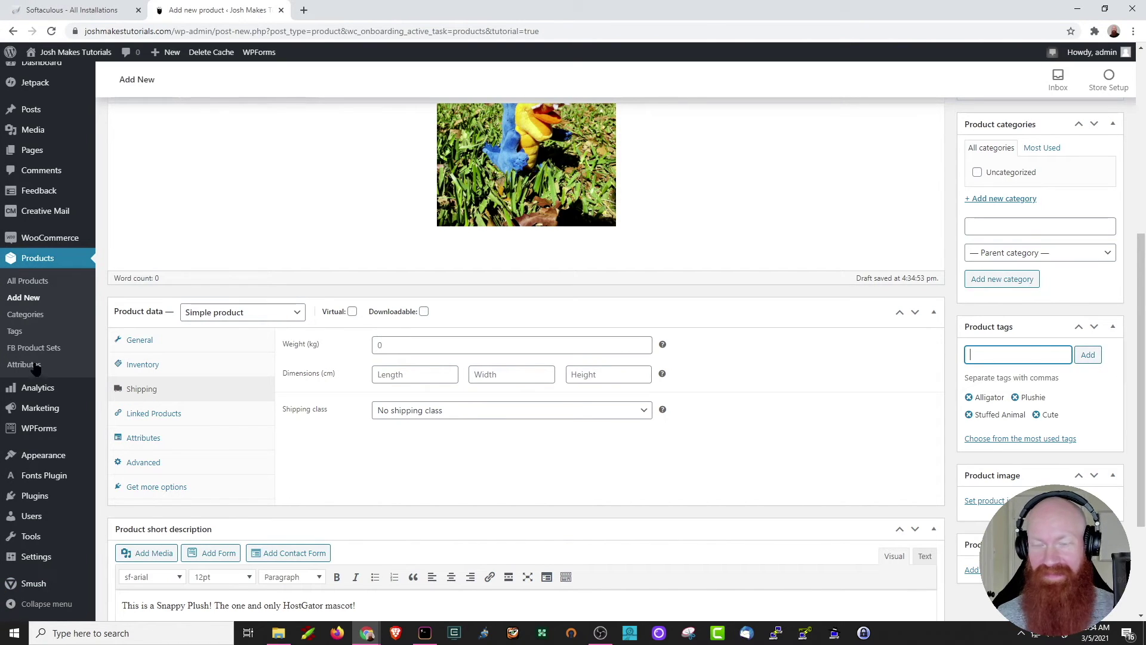
left_click(991, 354)
type("Blue")
left_click(1085, 358)
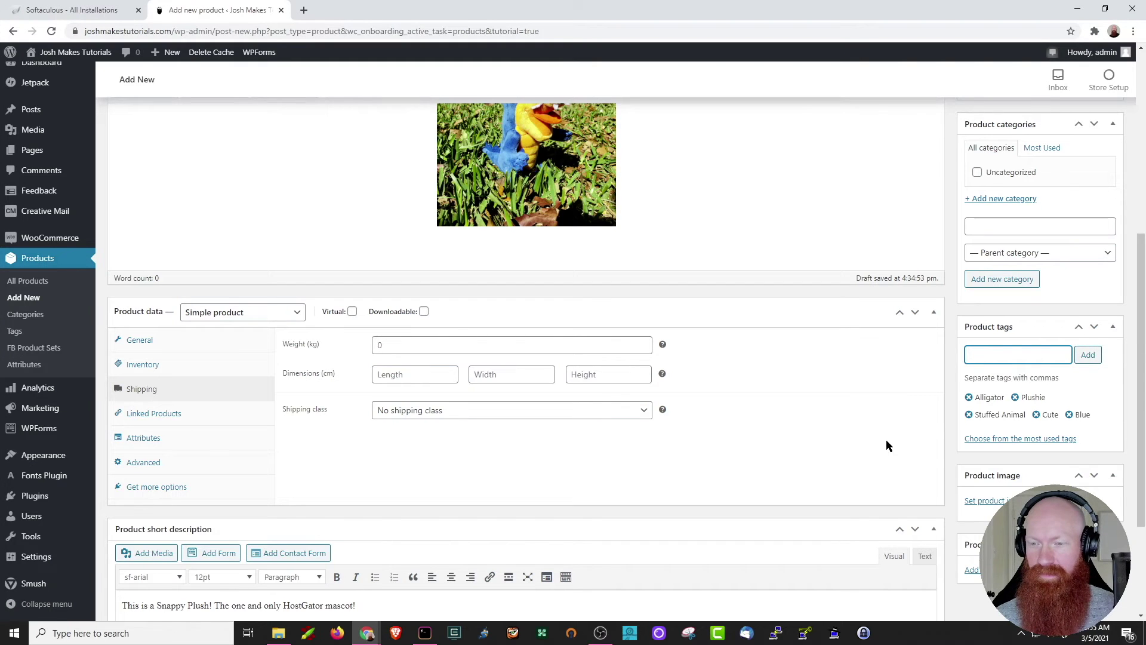
scroll(886, 439, "down", 1)
scroll(884, 439, "down", 2)
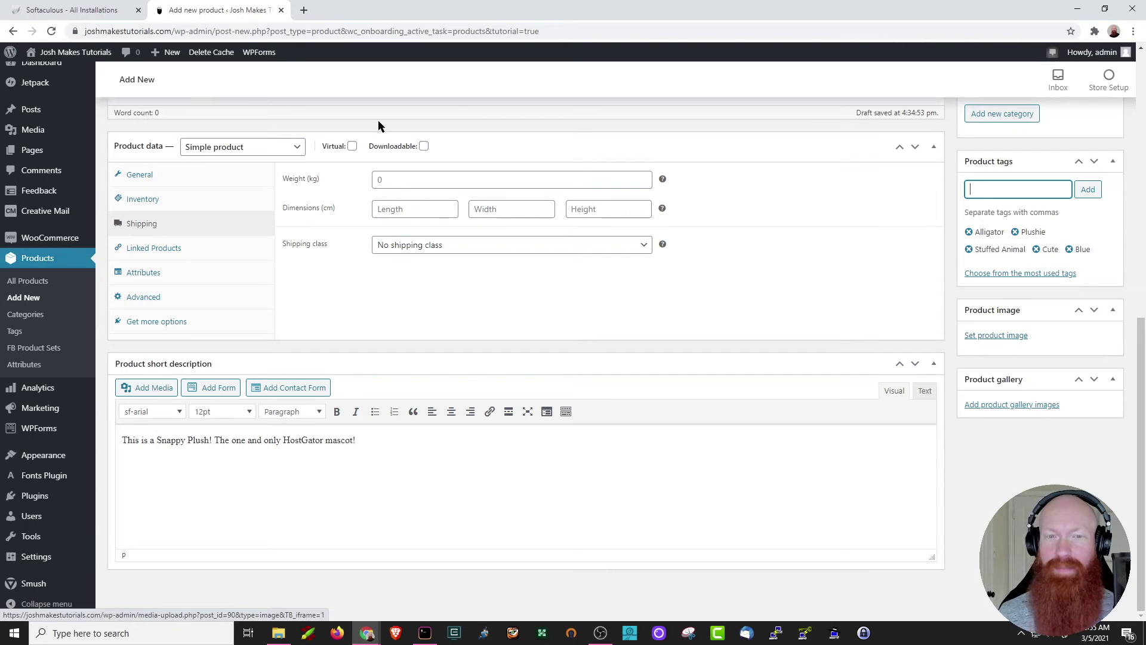
Set the Snappy picture from the Media Library as the product image.
left_click(1000, 338)
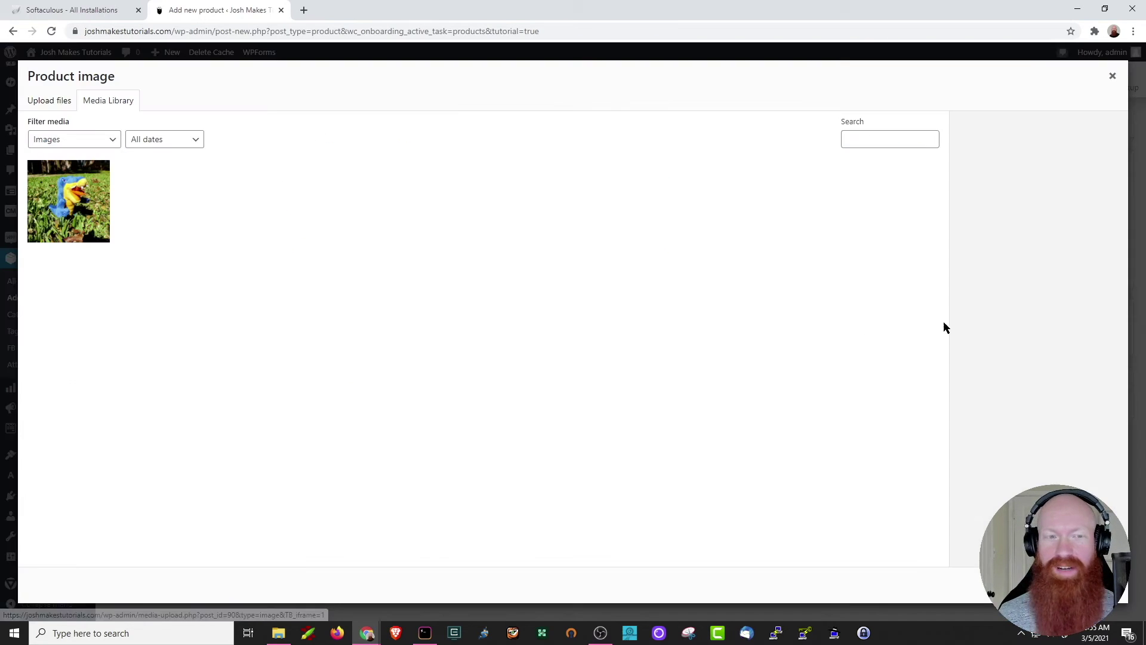
left_click(70, 189)
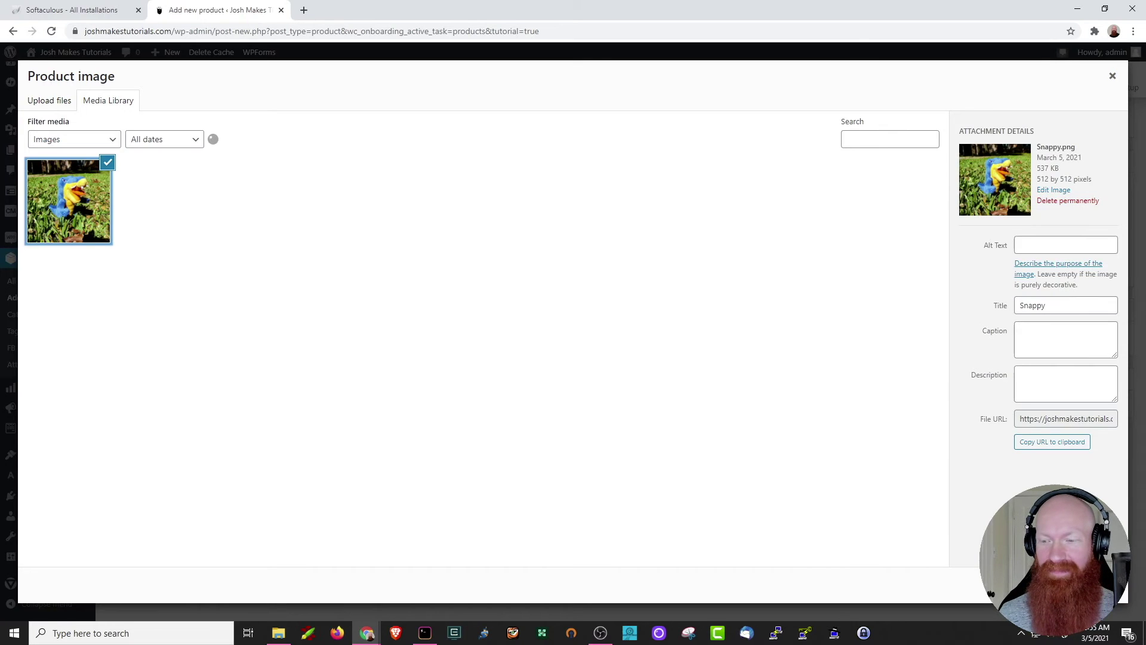
left_click(1075, 585)
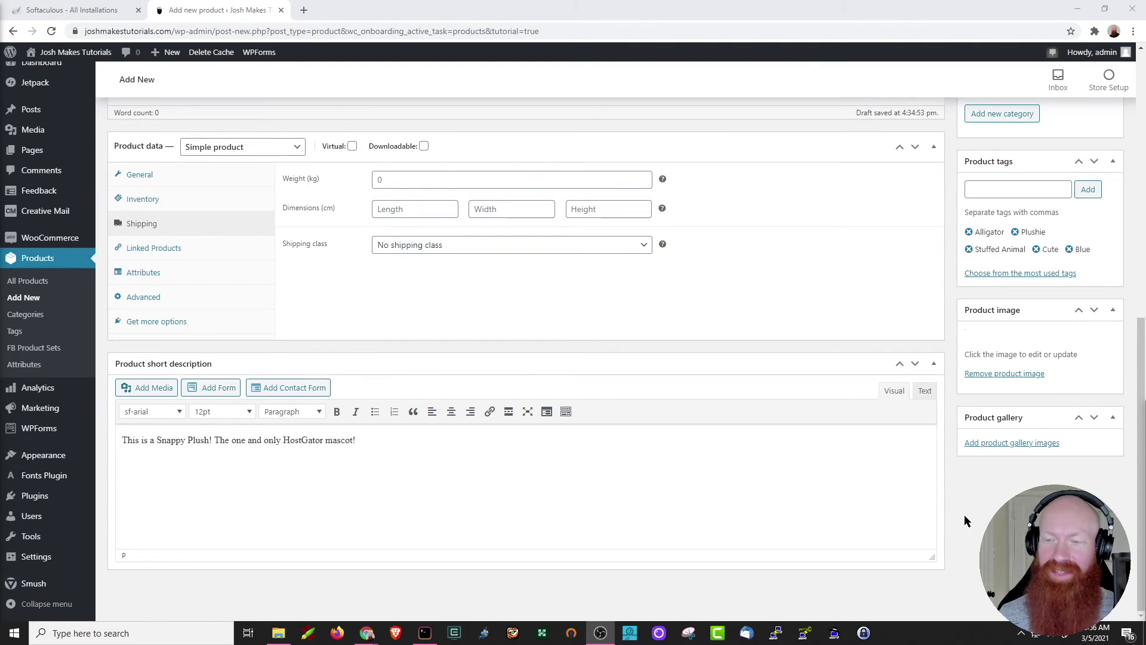
Publish Snappy Plush, dismiss the congratulations message, and go to the Pages list.
scroll(963, 514, "up", 10)
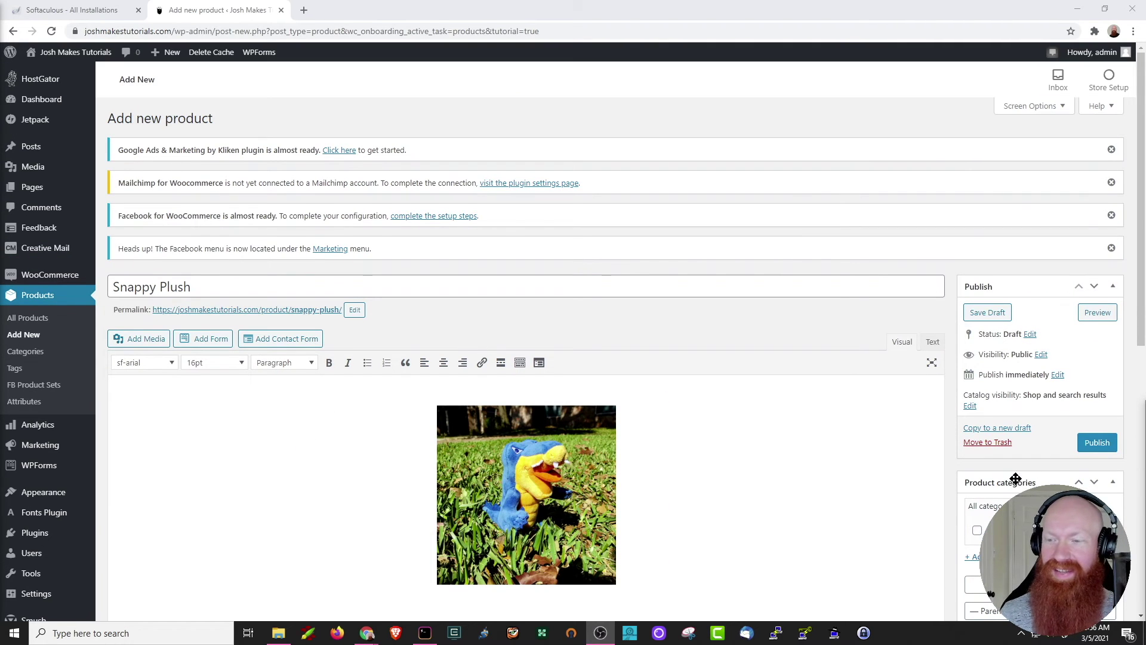
left_click(1096, 445)
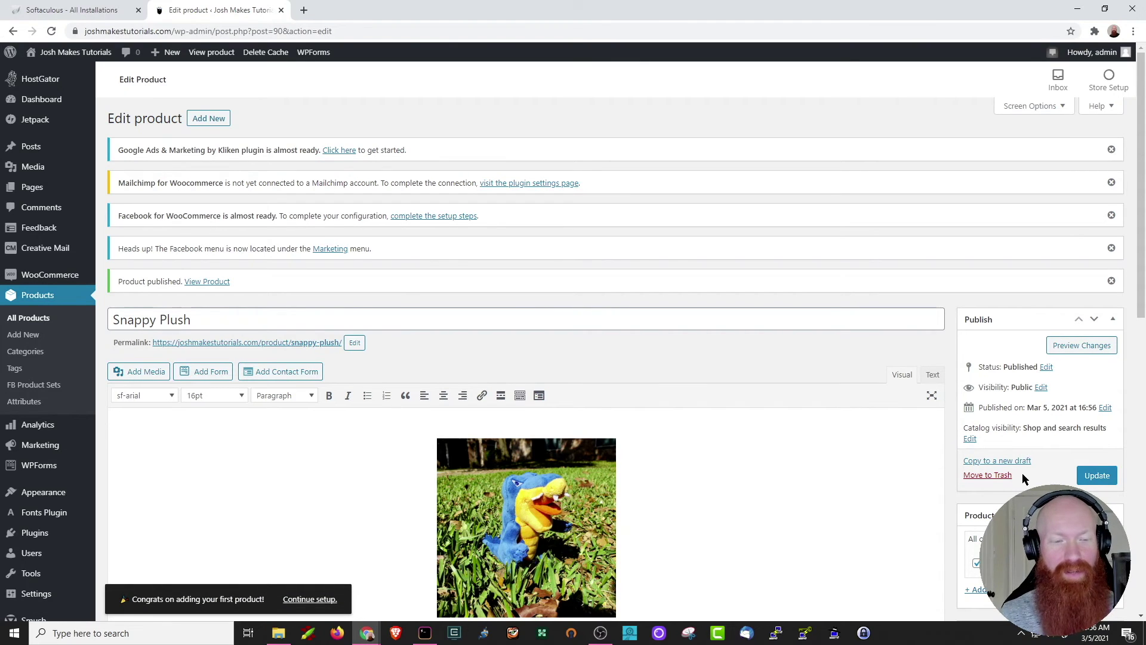
left_click(167, 588)
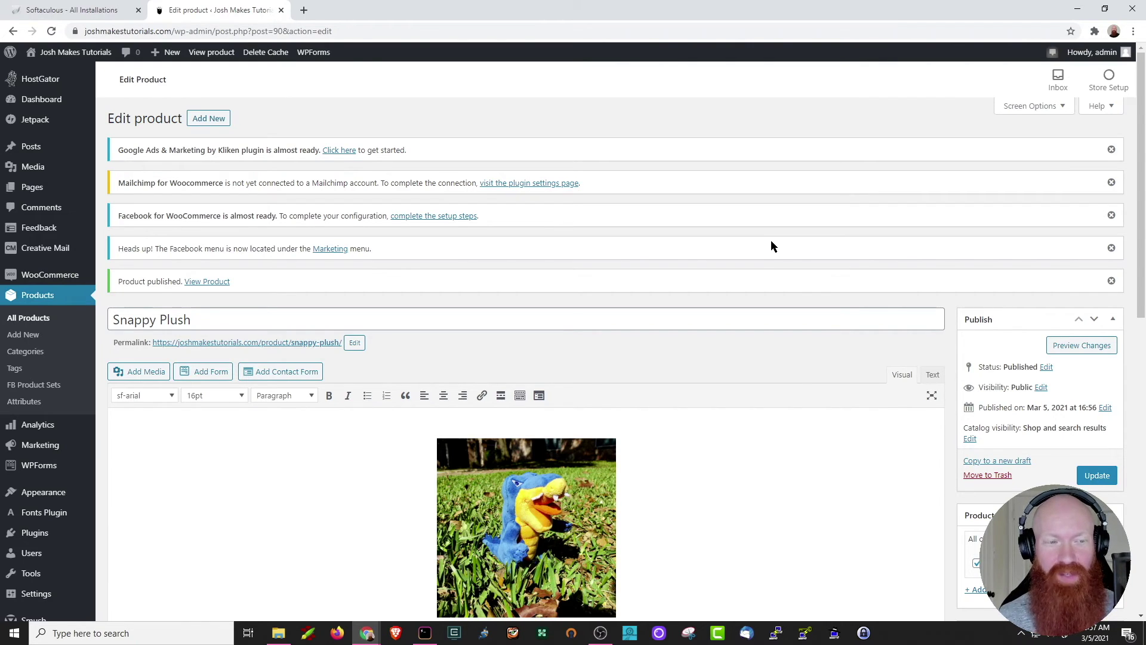
left_click(17, 192)
scroll(187, 255, "down", 3)
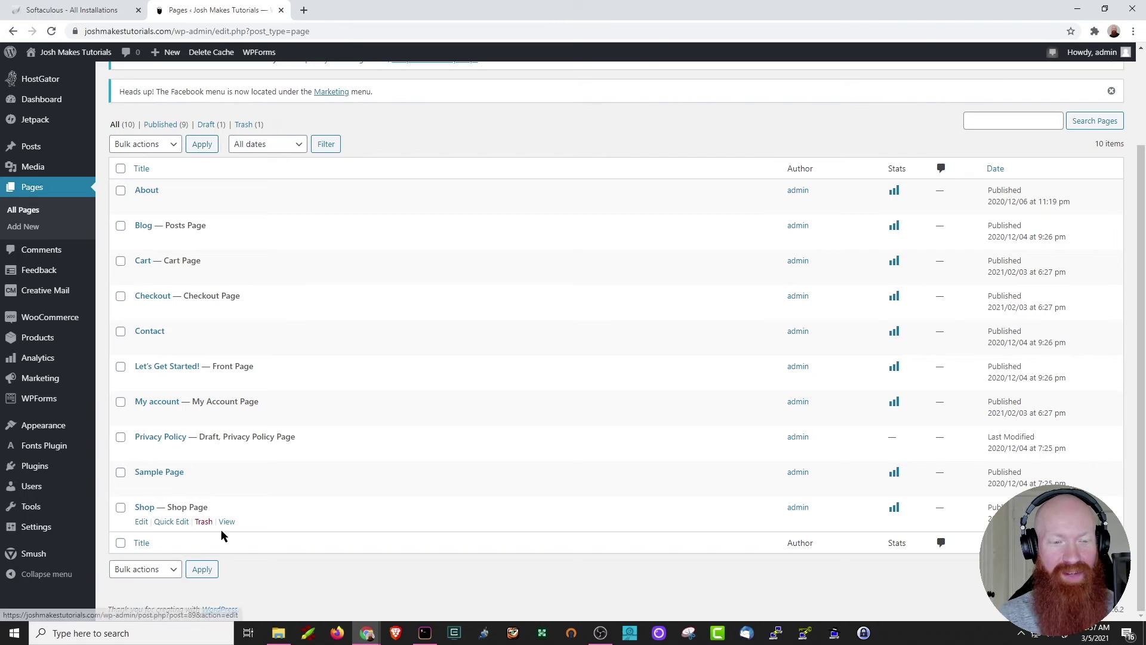
left_click(227, 522)
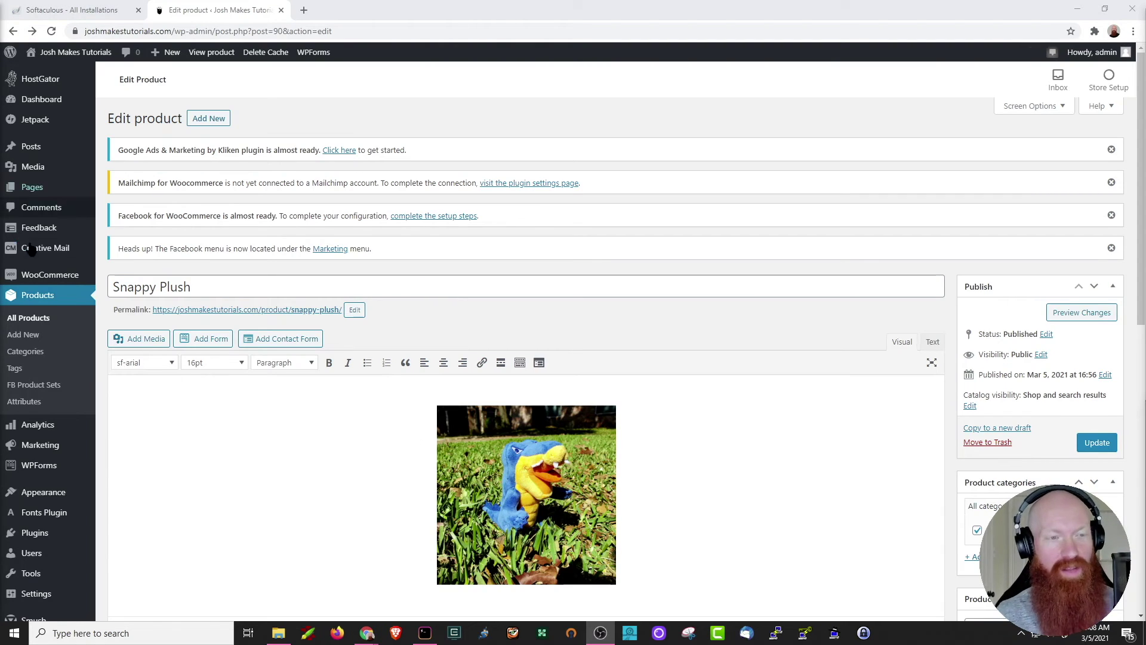
mouse_move(58, 270)
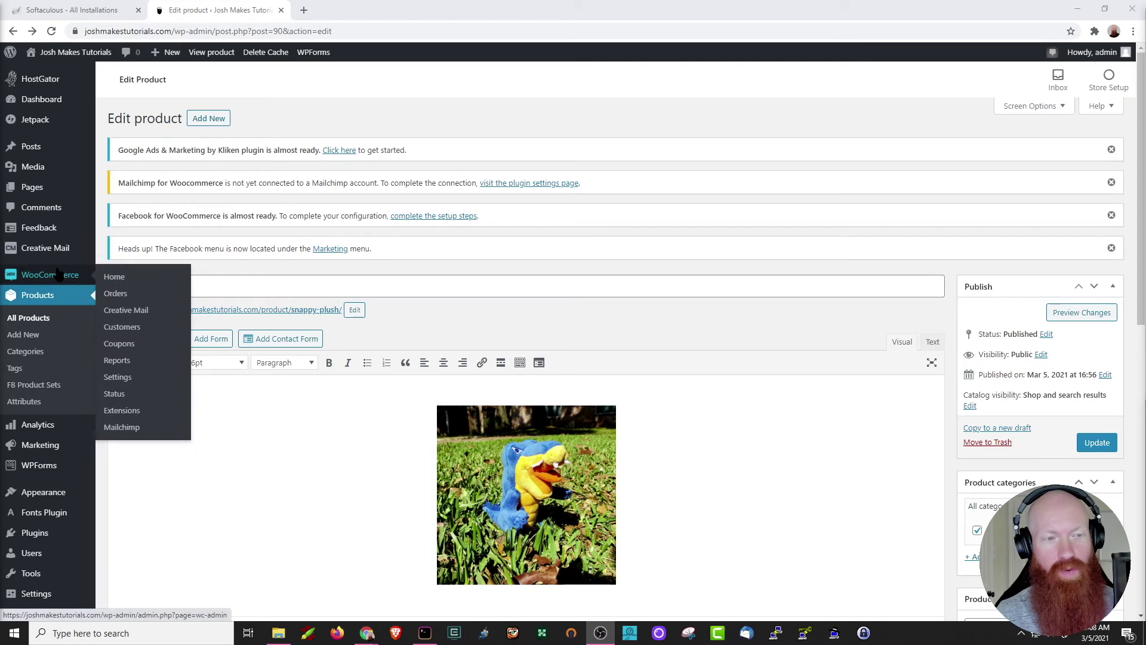
From WooCommerce Home, start the Set up payments task to list payment options.
left_click(114, 280)
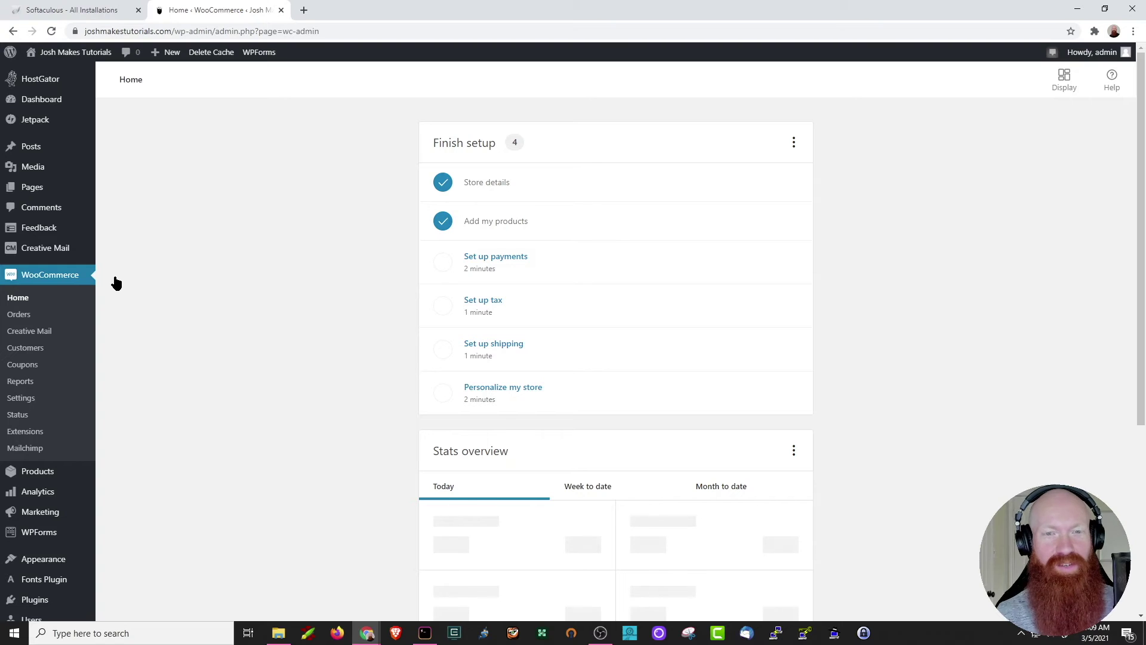
left_click(513, 263)
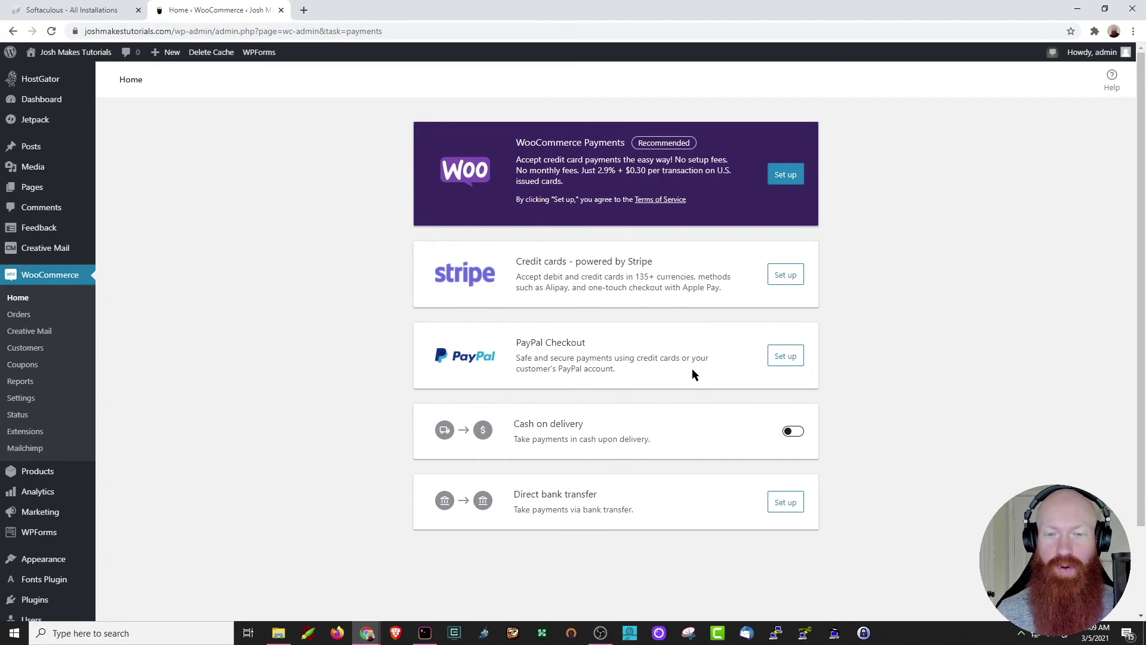
Set up PayPal Checkout using an existing account and connect to PayPal.
left_click(785, 358)
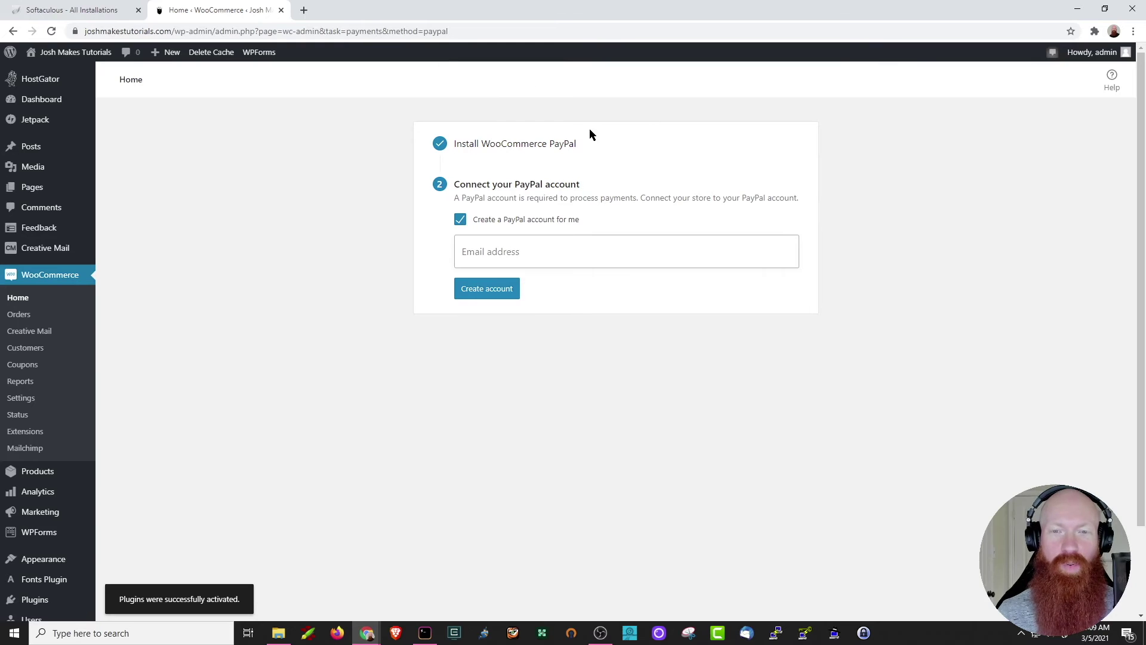
left_click(460, 220)
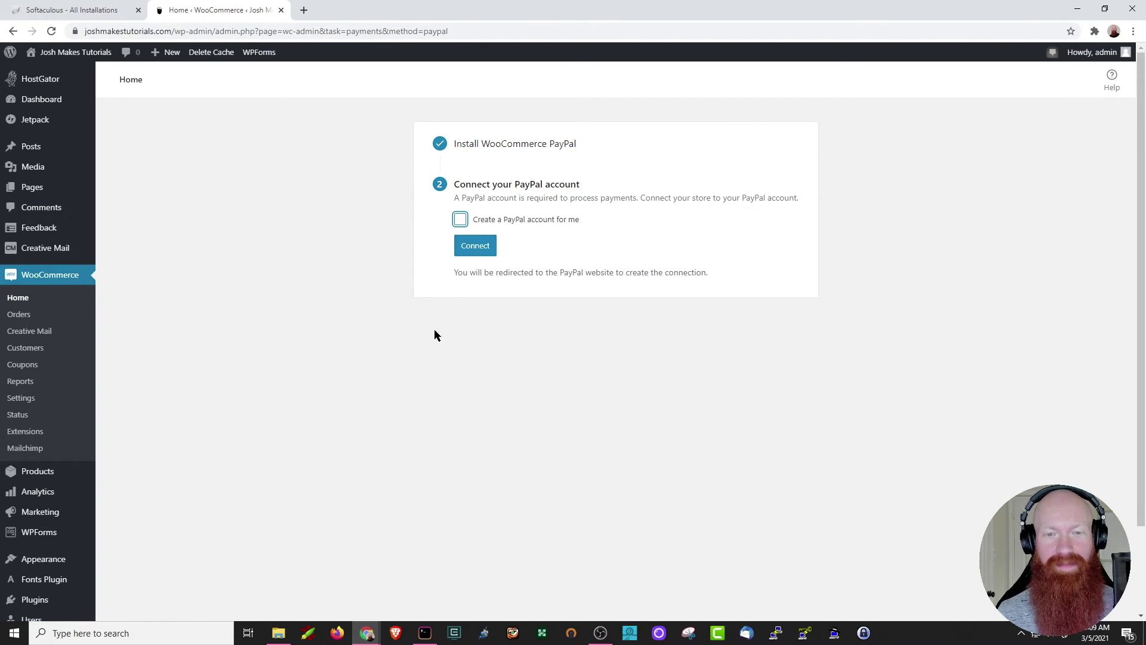
left_click(478, 255)
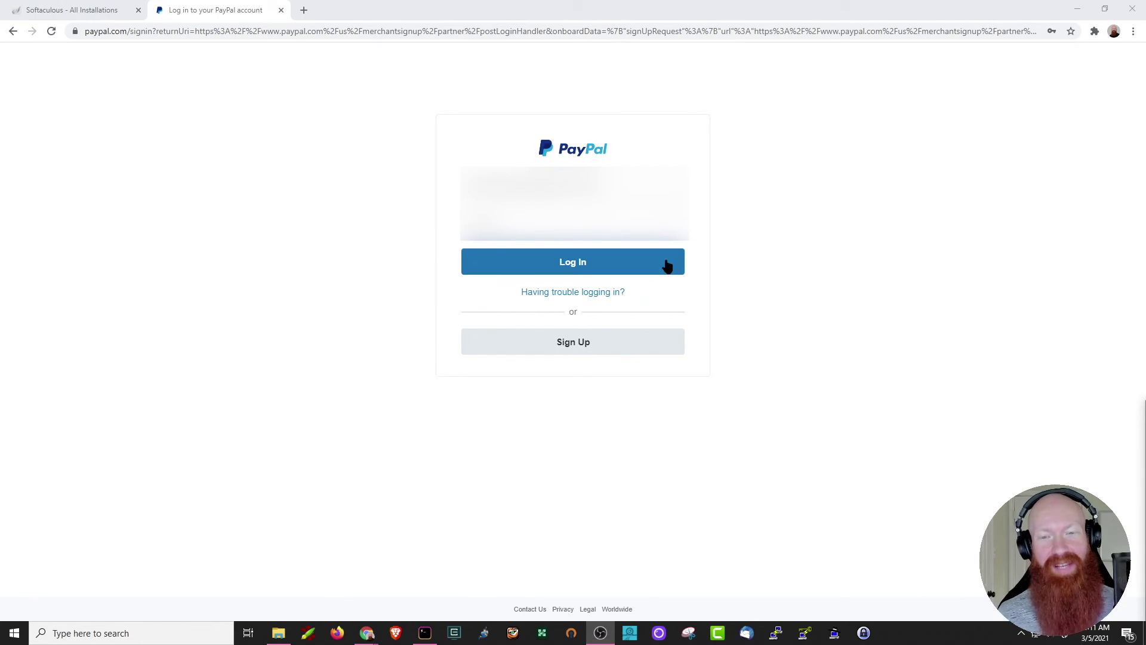
Log in to PayPal and create a new Business account for the store.
left_click(588, 265)
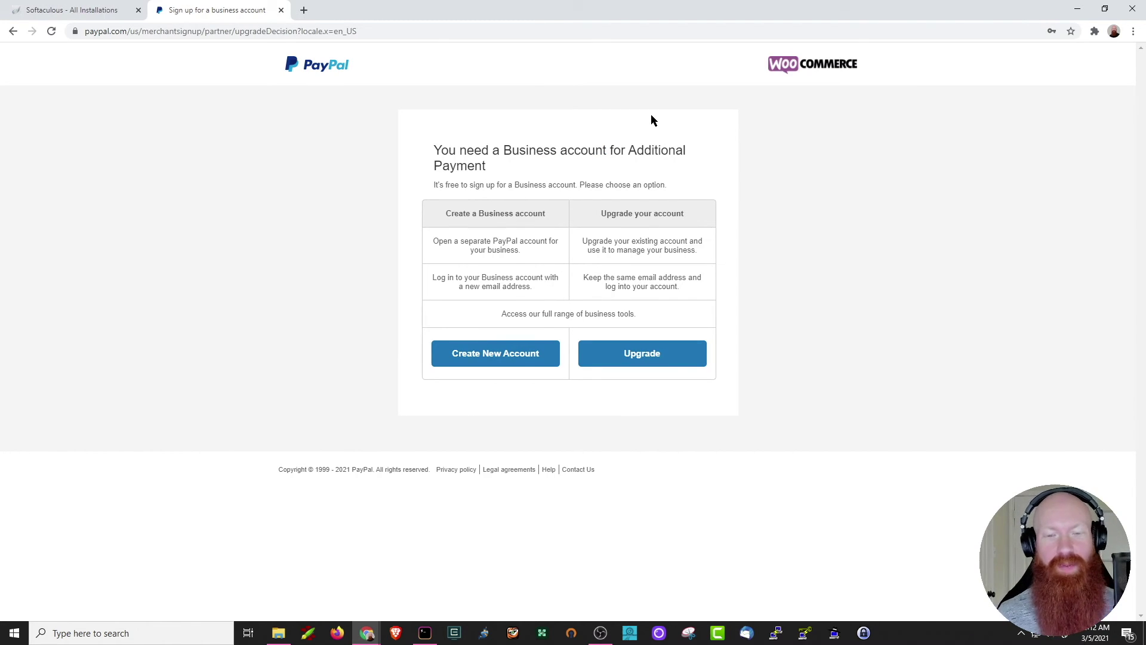
left_click(496, 355)
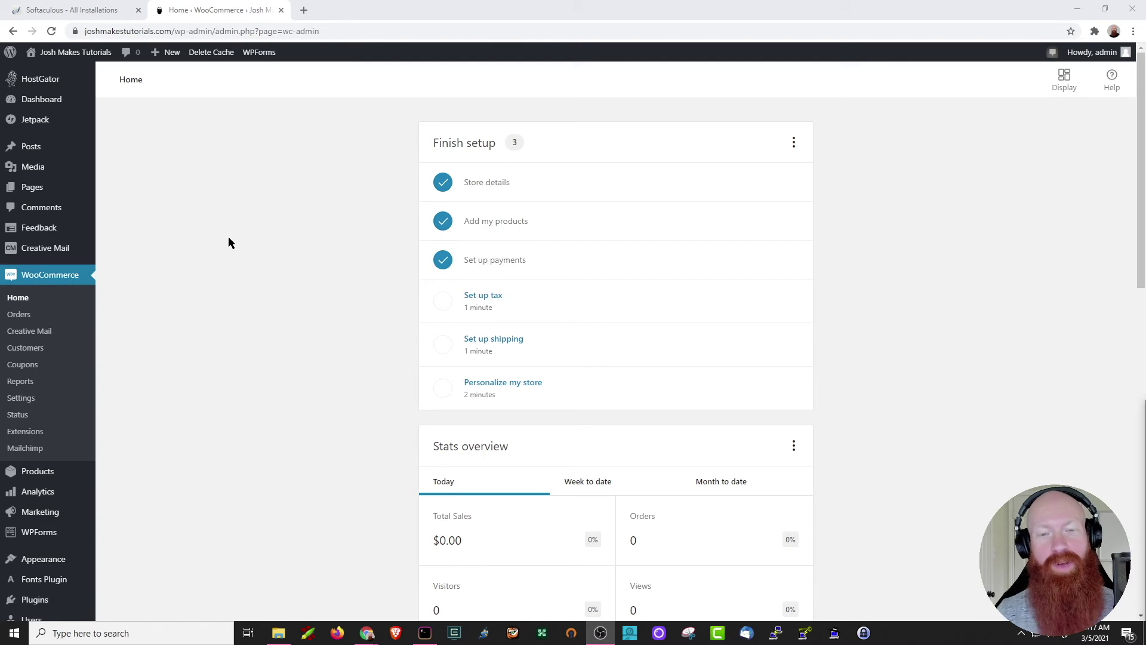
Start the Set up tax task and accept automated sales tax calculations.
left_click(482, 300)
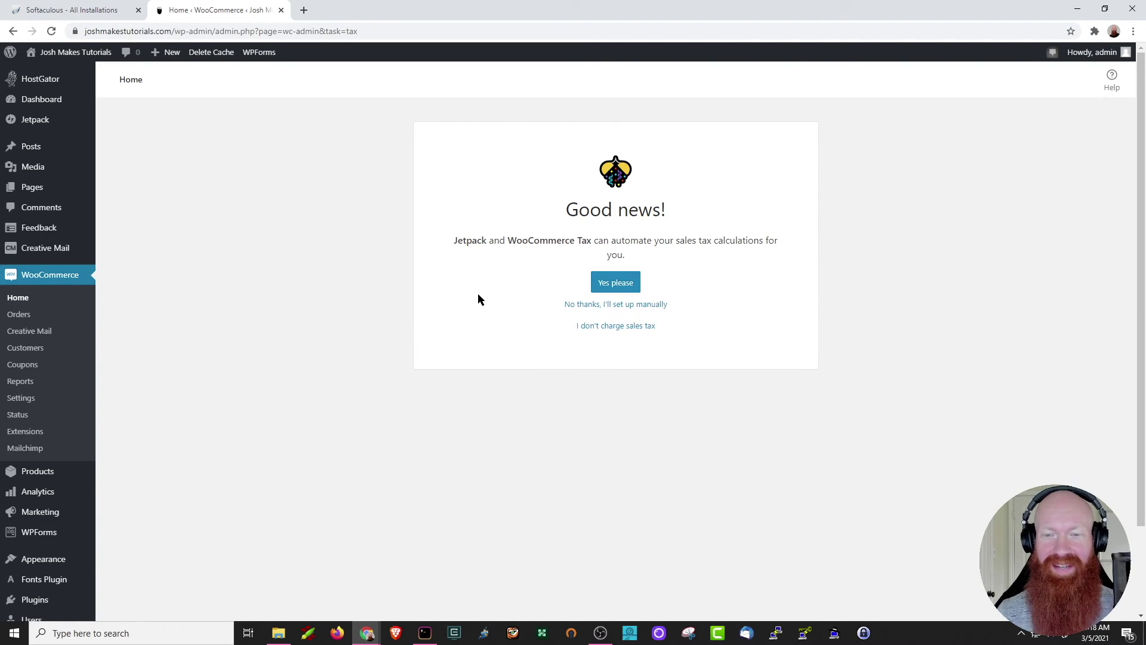
left_click(623, 283)
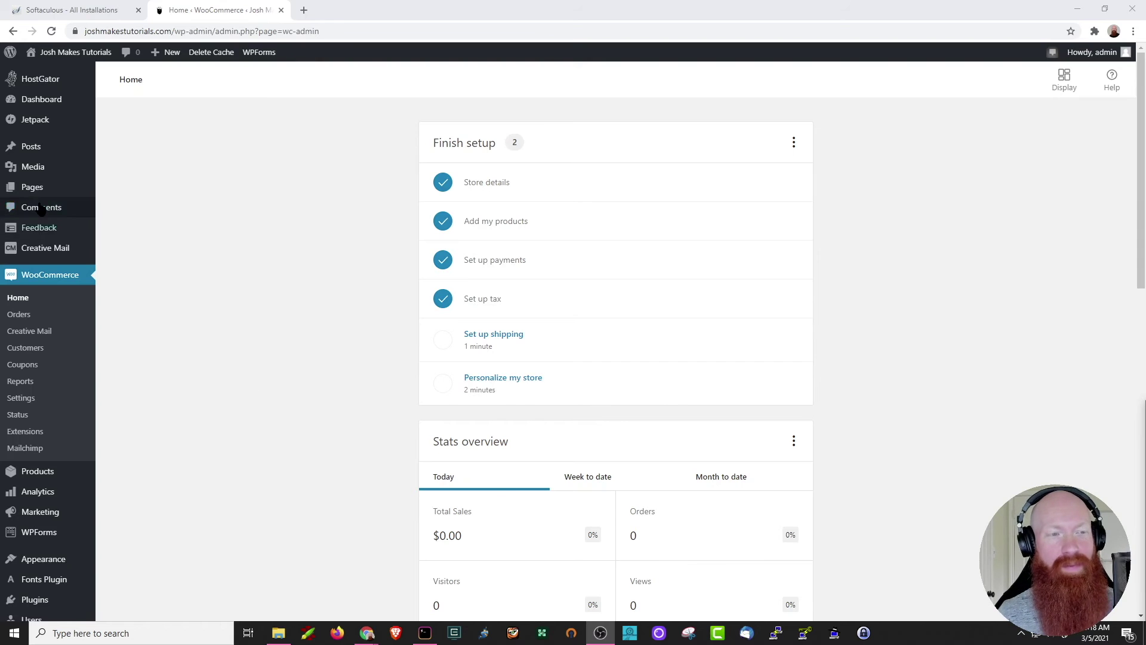
View the live Shop page from the All Pages list.
mouse_move(32, 197)
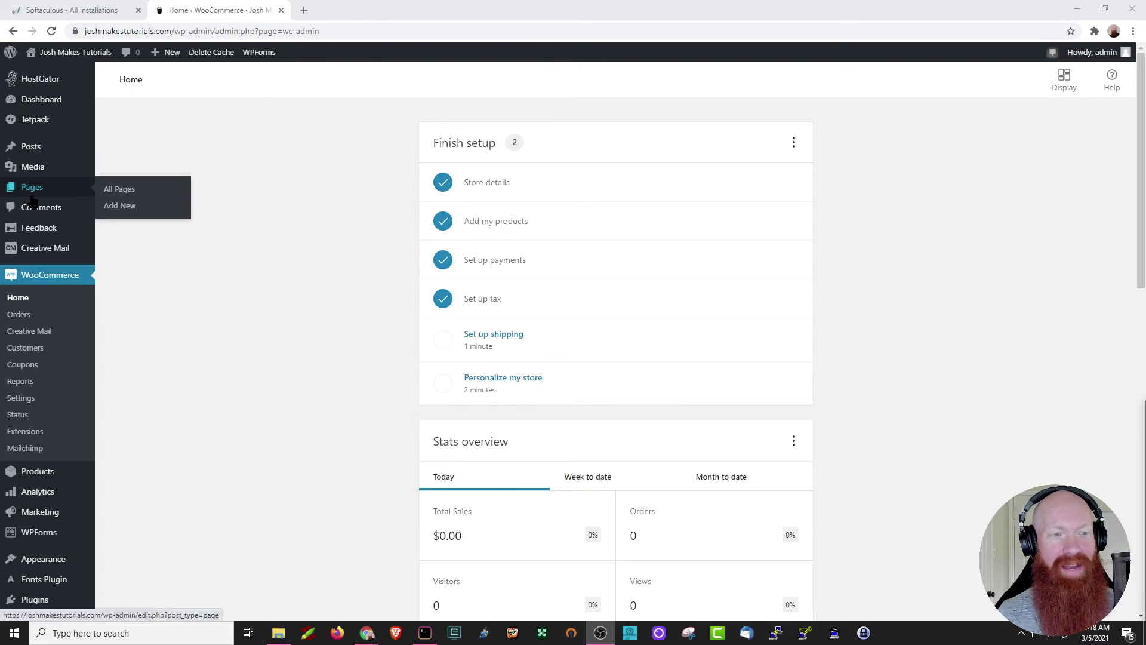
left_click(120, 189)
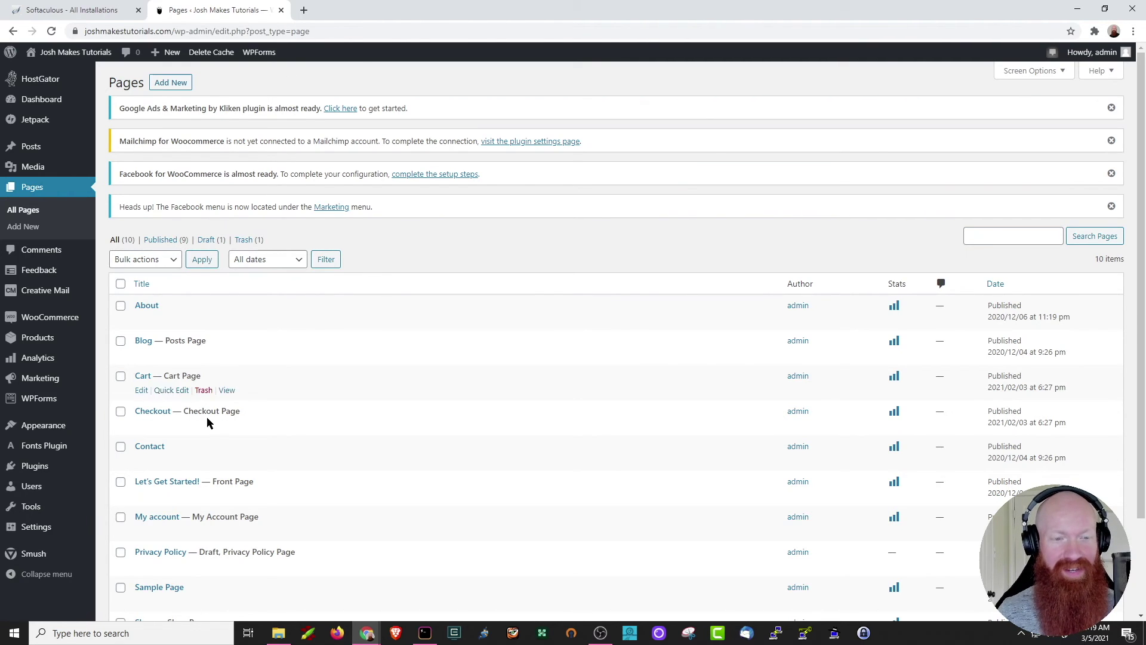
scroll(327, 399, "down", 2)
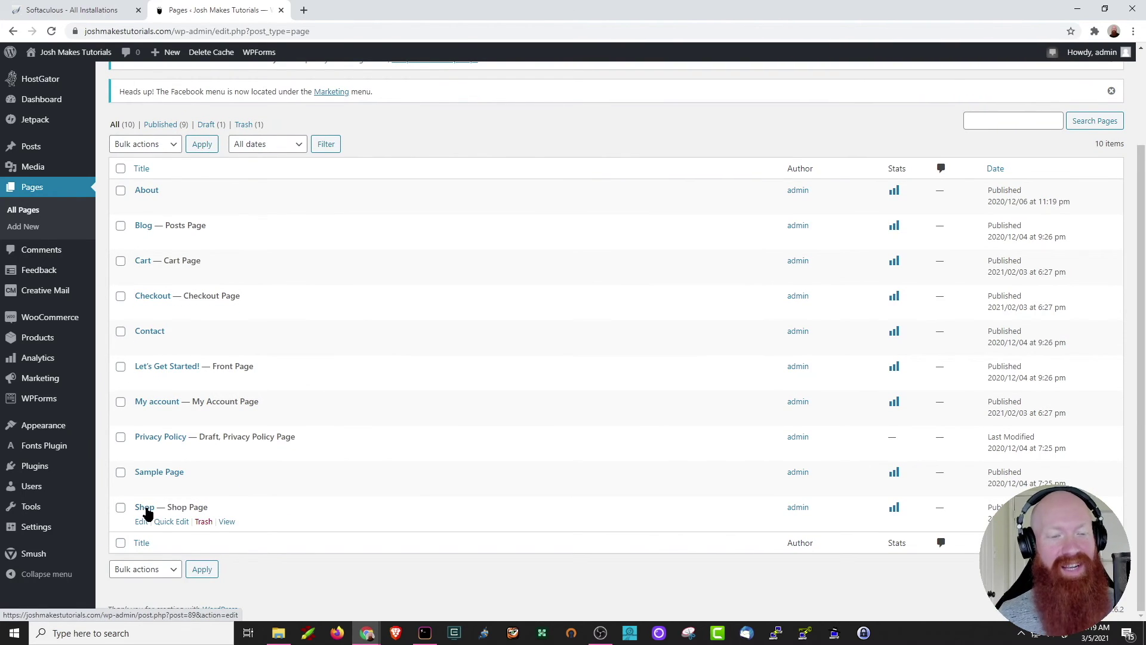
left_click(227, 523)
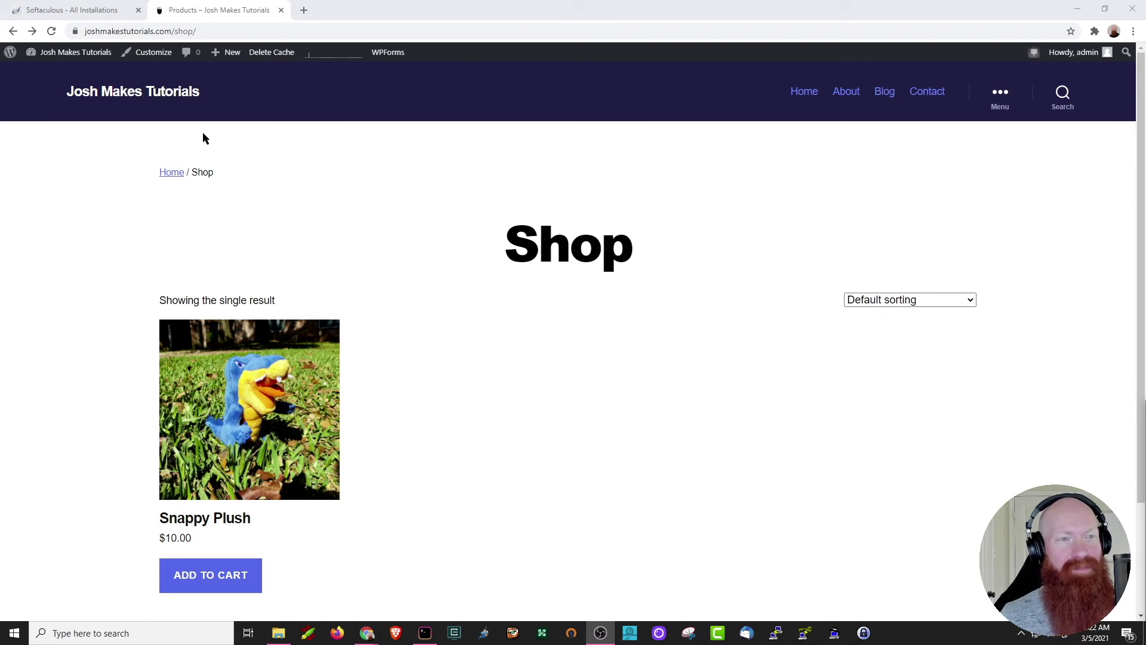
Open the Menus editor from the site name in the admin bar.
mouse_move(63, 54)
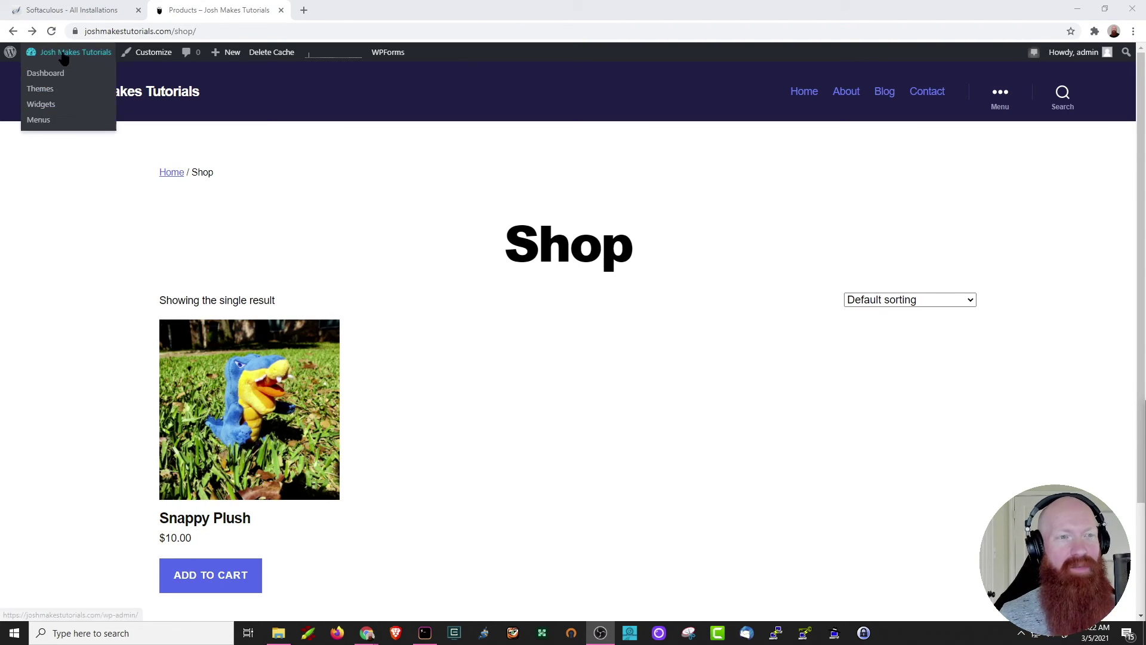
left_click(52, 122)
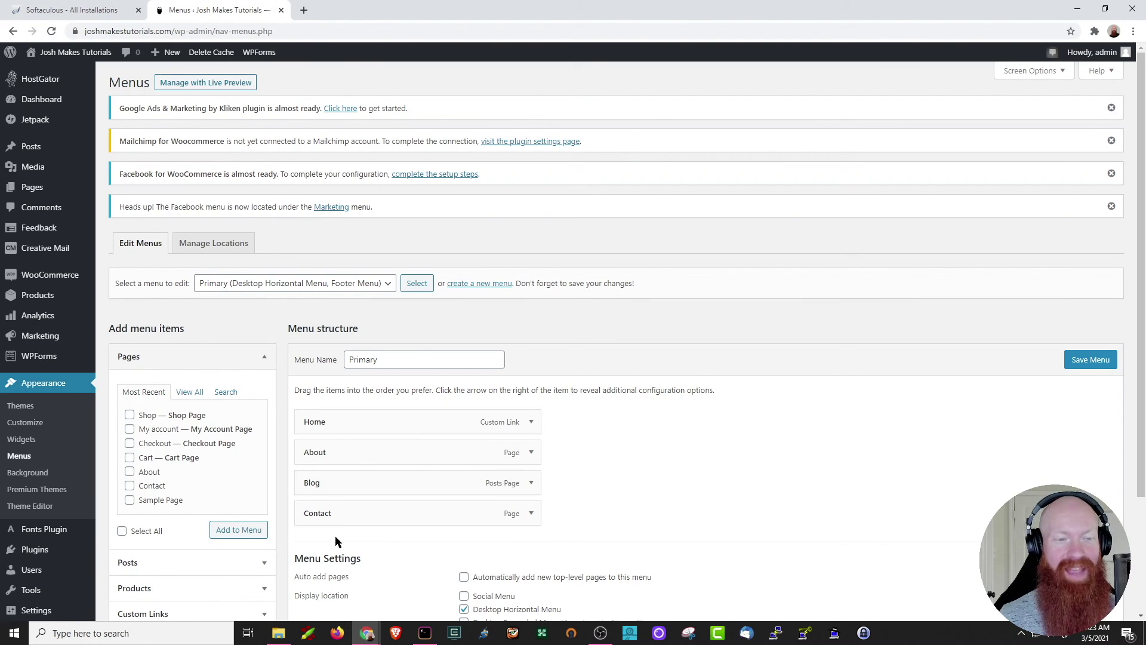
Add Shop, Cart and Checkout pages to the Primary menu, save, and visit the site.
left_click(130, 416)
left_click(233, 531)
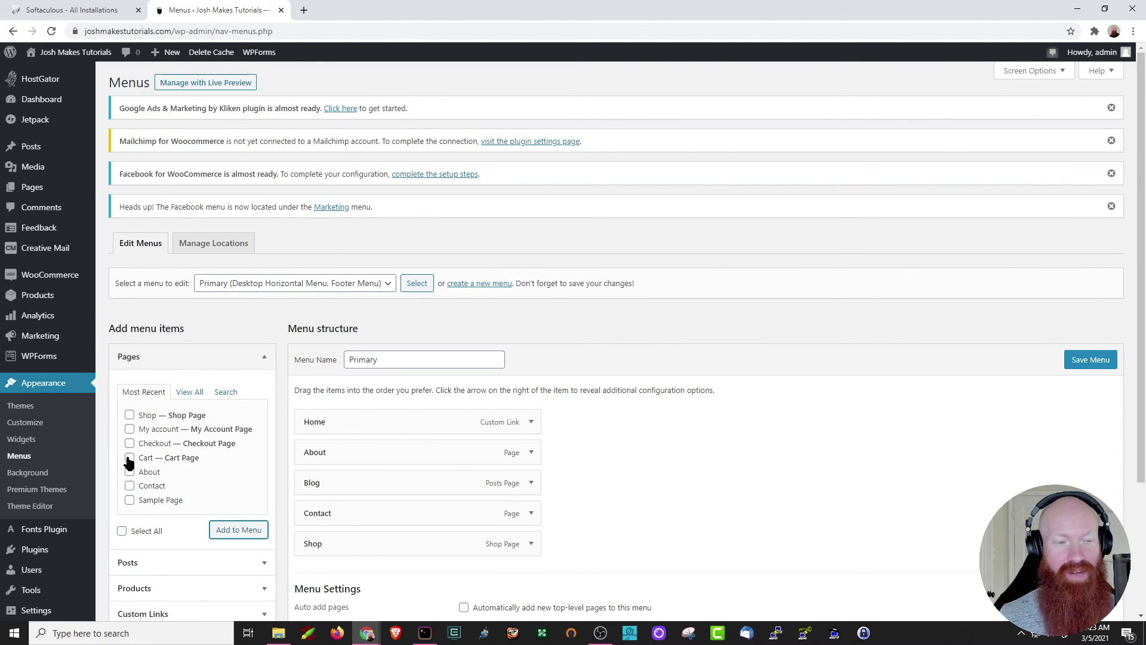
left_click(129, 457)
left_click(129, 443)
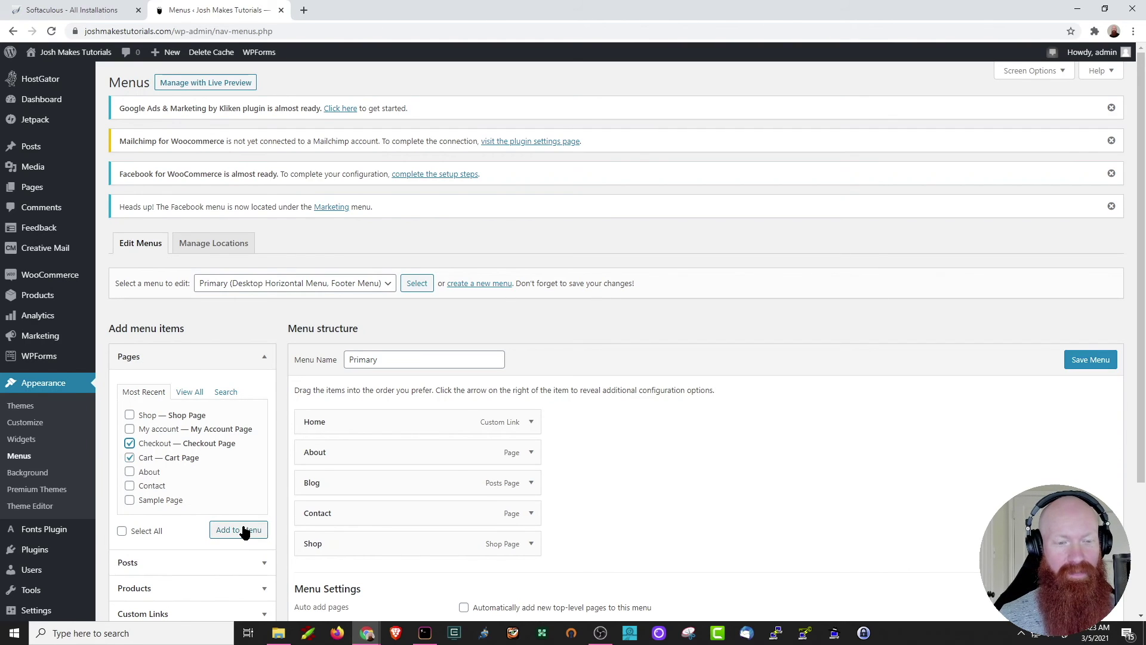
left_click(244, 531)
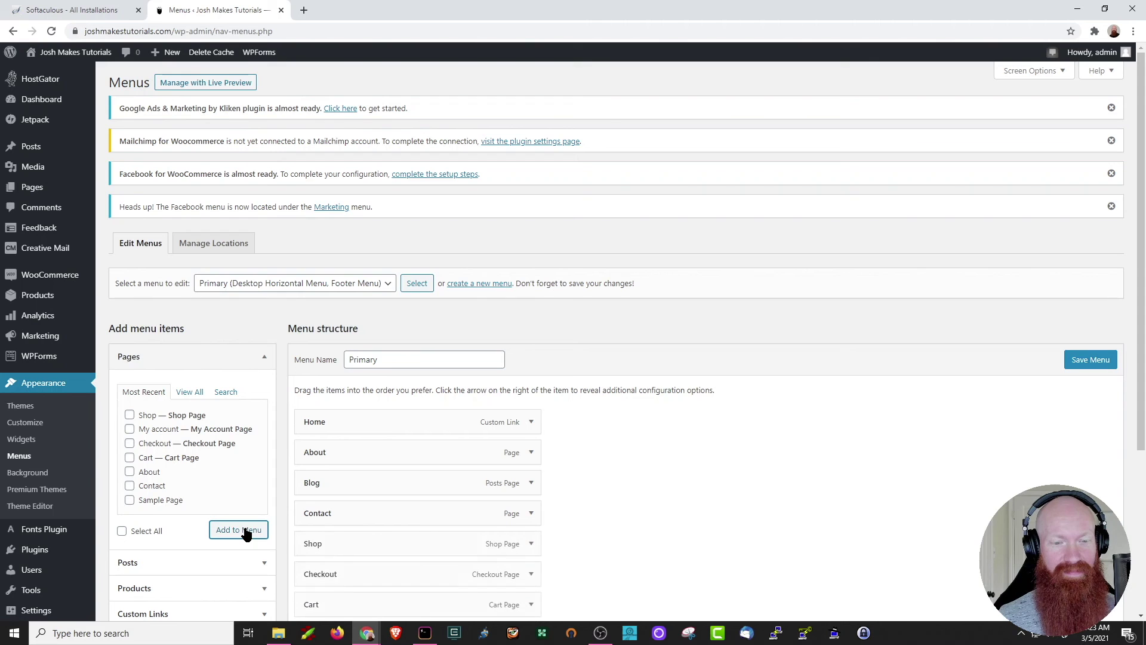
scroll(589, 483, "down", 1)
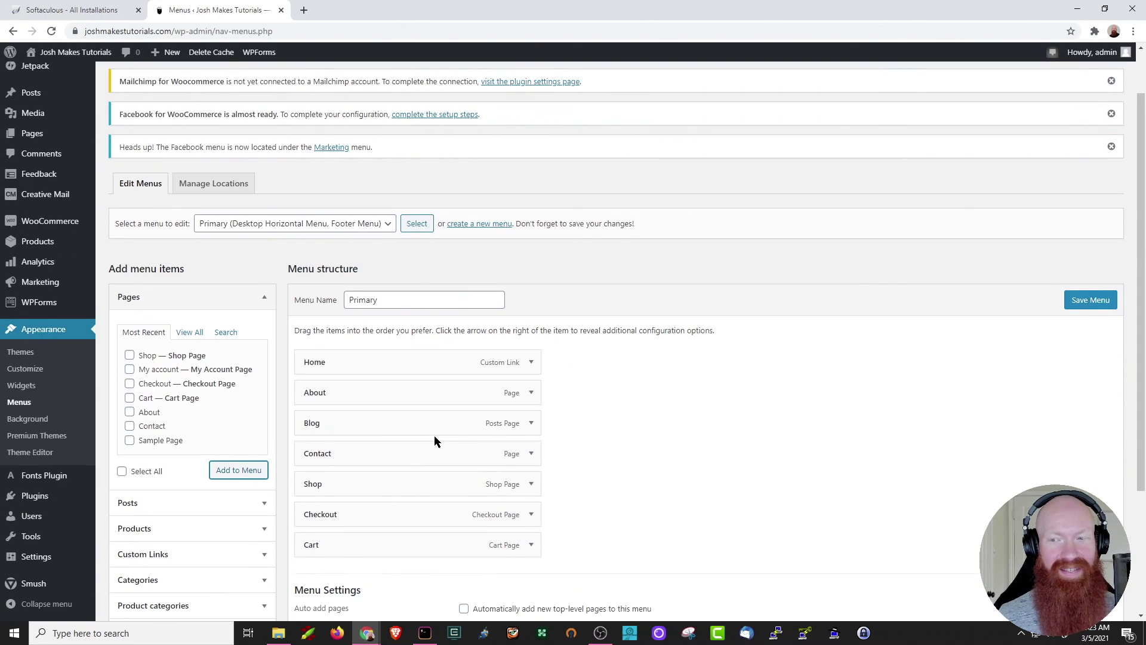
left_click(1087, 303)
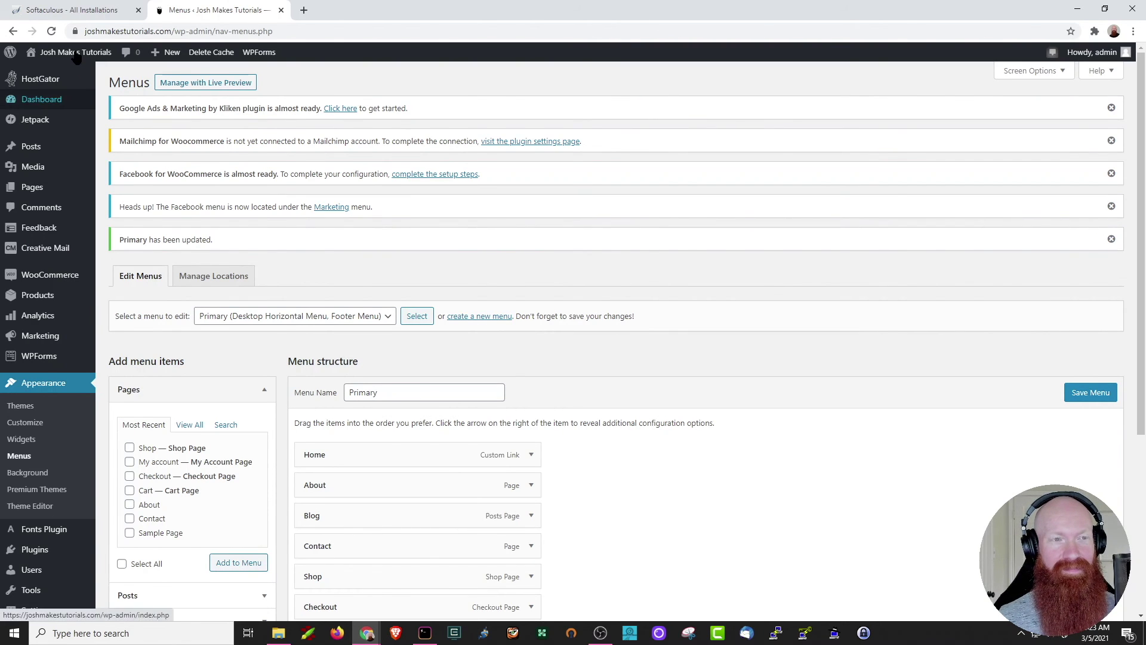
mouse_move(72, 53)
left_click(50, 76)
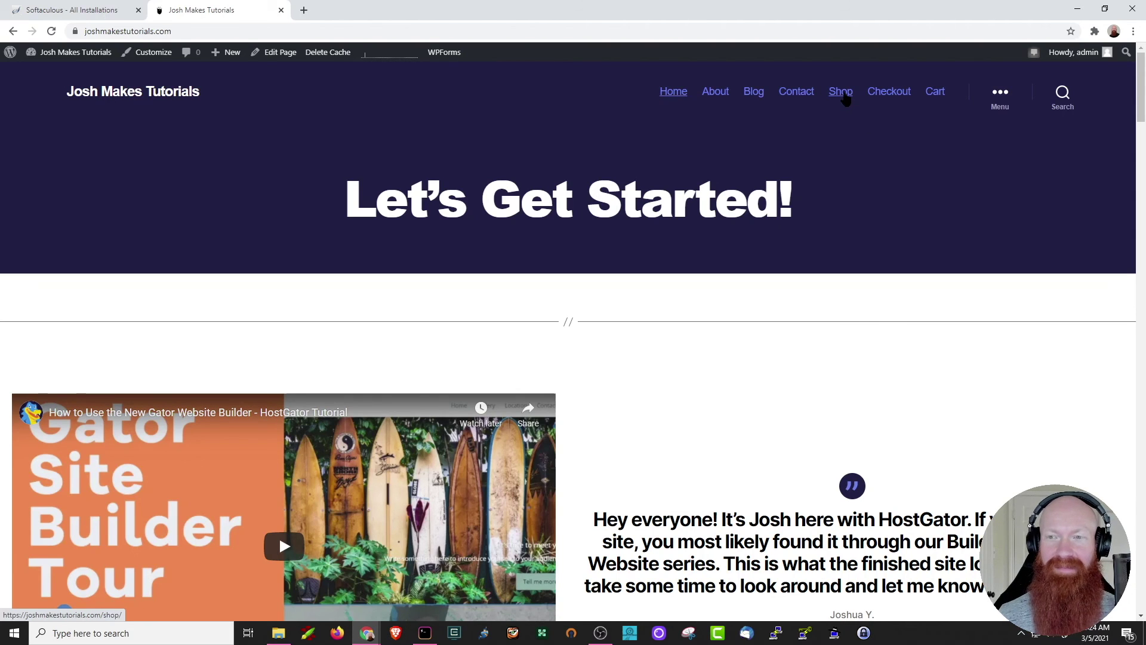
Add the Snappy Plush to the cart from the Shop page and view the cart.
left_click(844, 95)
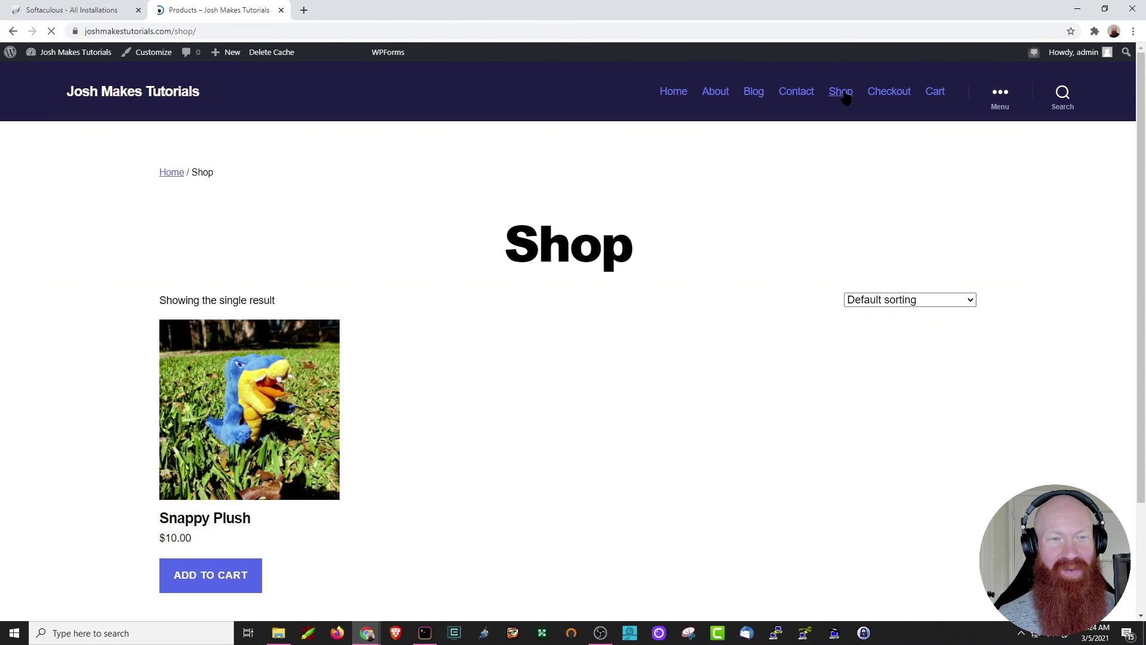
left_click(229, 580)
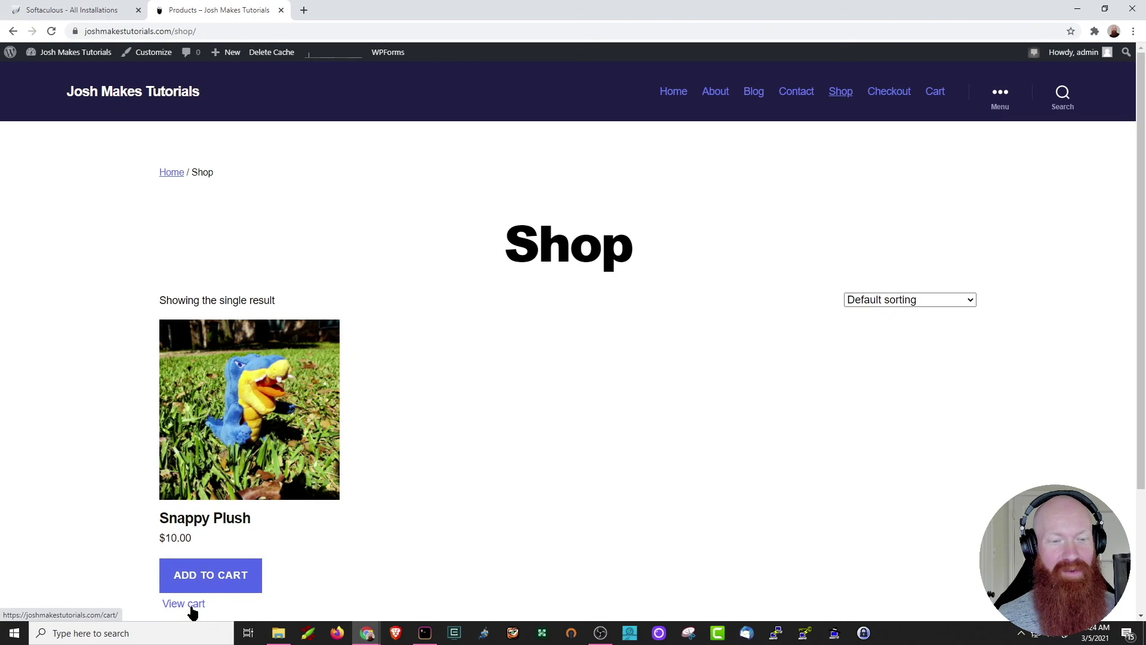
left_click(192, 606)
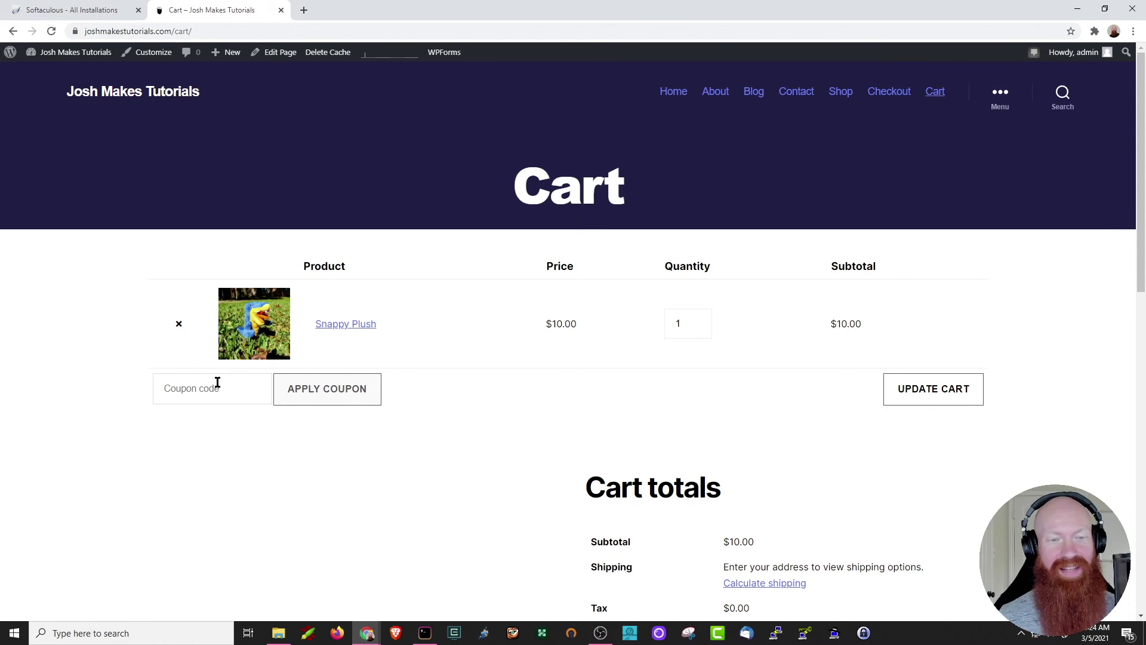
Proceed to checkout showing one Snappy Plush at $10.00, then return to the Dashboard.
scroll(584, 338, "down", 4)
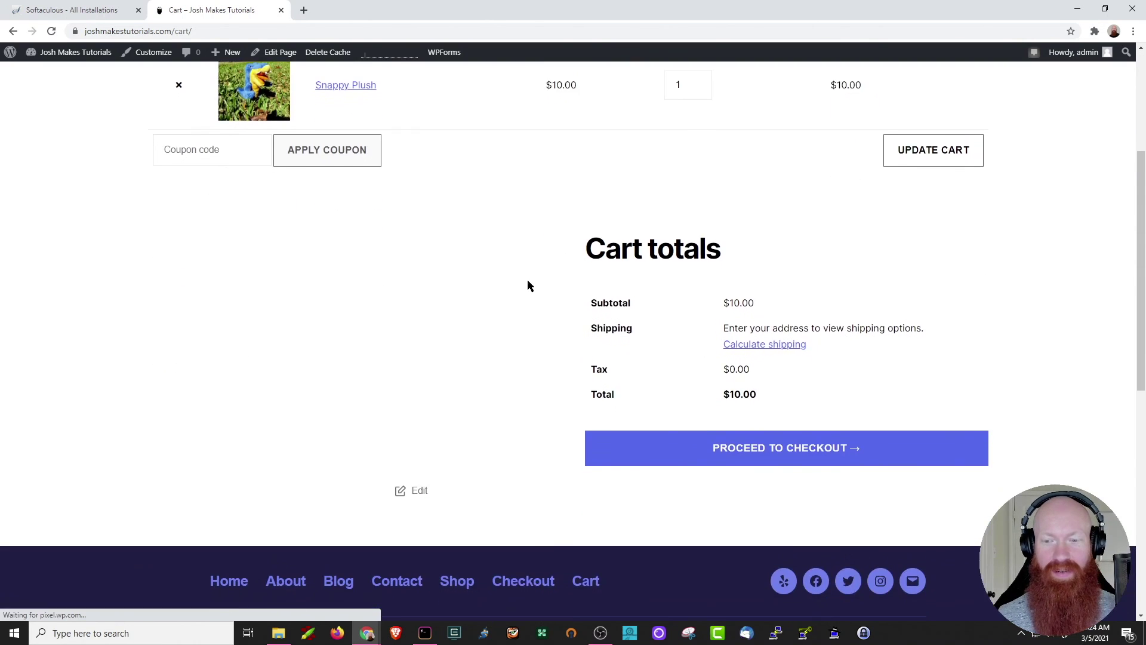
left_click(773, 453)
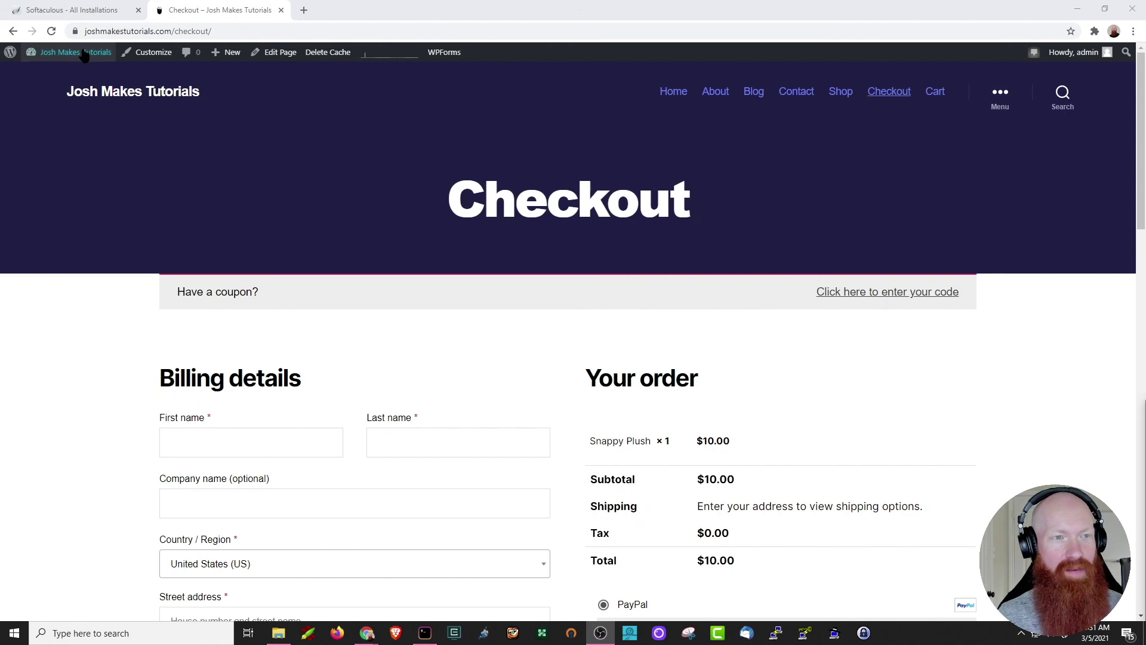
mouse_move(85, 52)
left_click(48, 73)
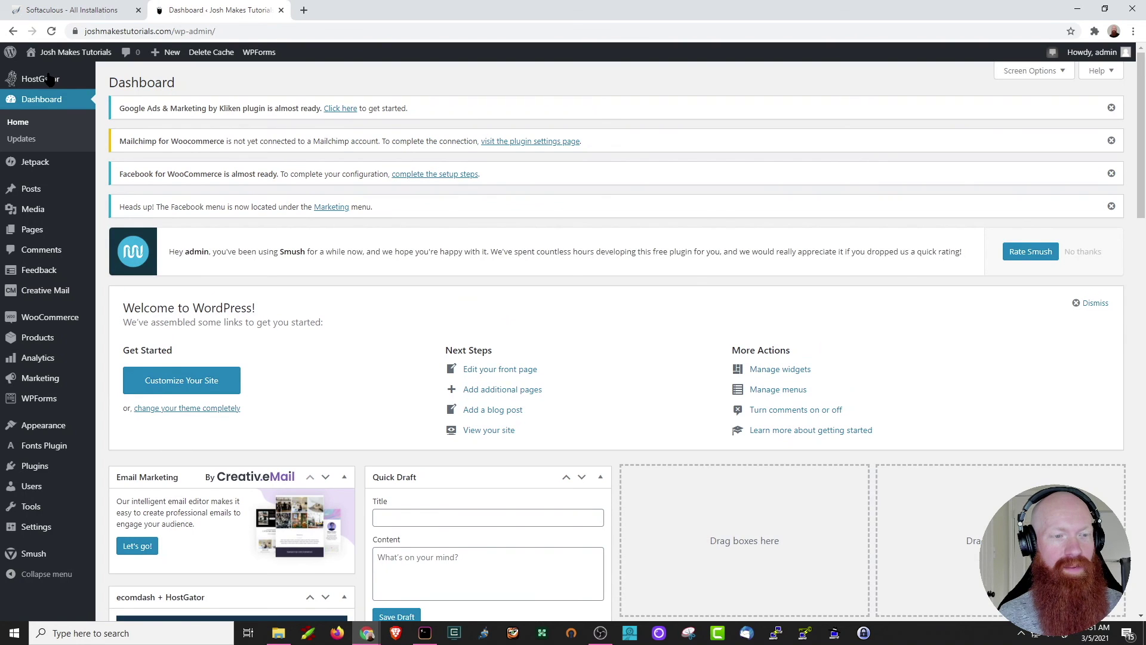
Go from WooCommerce Home to All Products to view the in-stock Snappy Plush at $10.00.
mouse_move(66, 320)
left_click(121, 320)
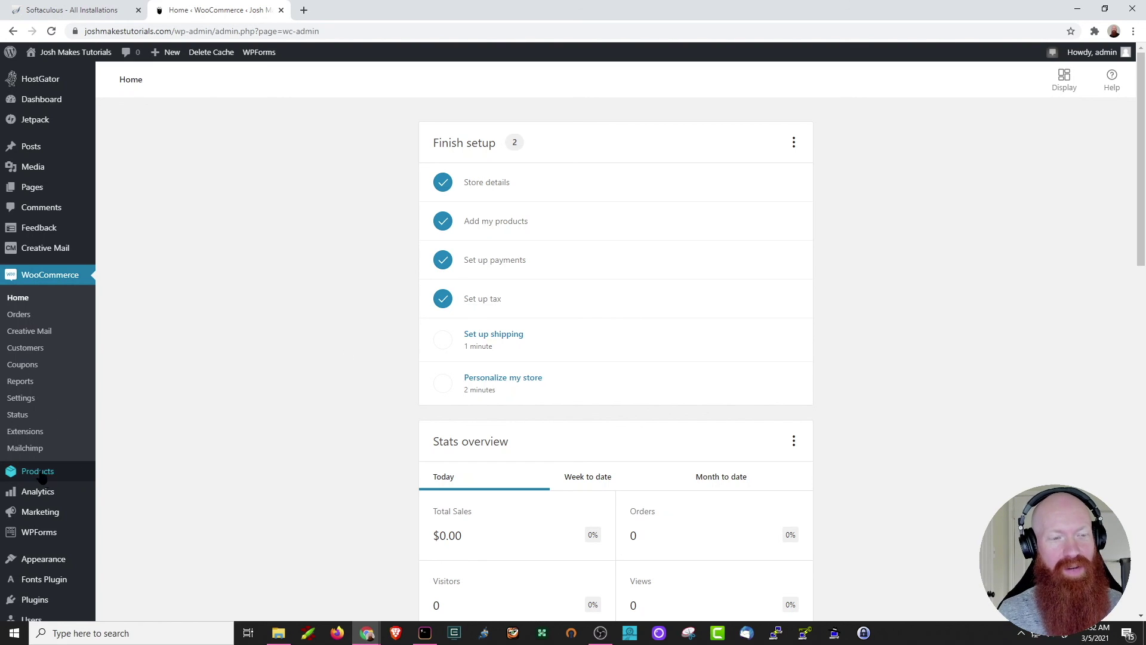
mouse_move(39, 477)
left_click(118, 473)
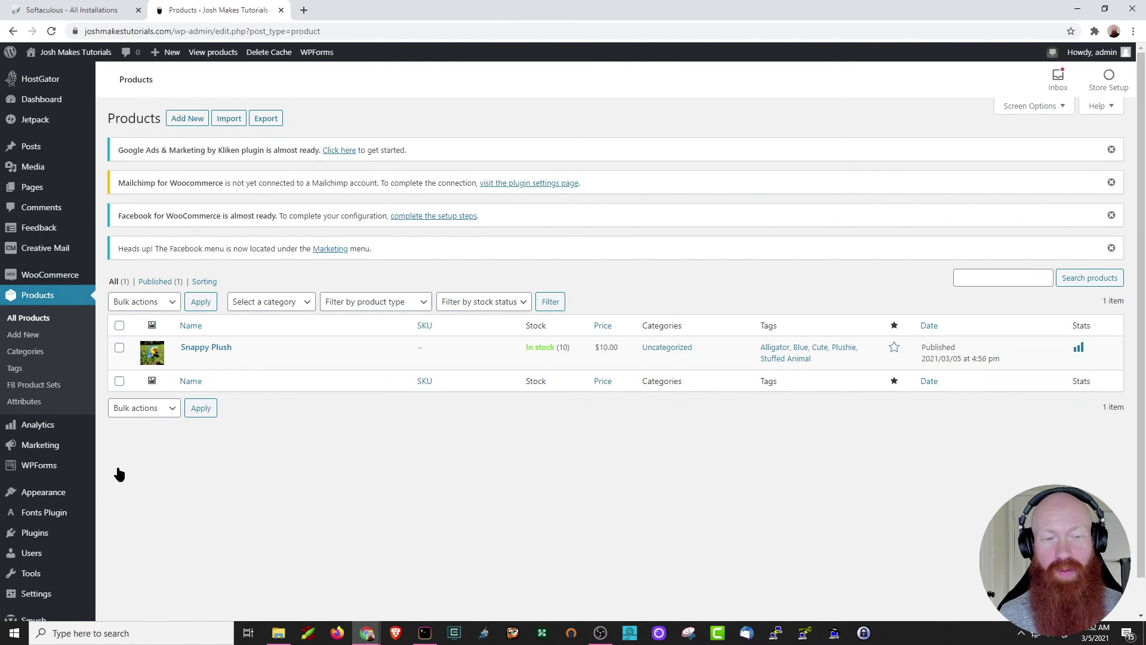
mouse_move(191, 351)
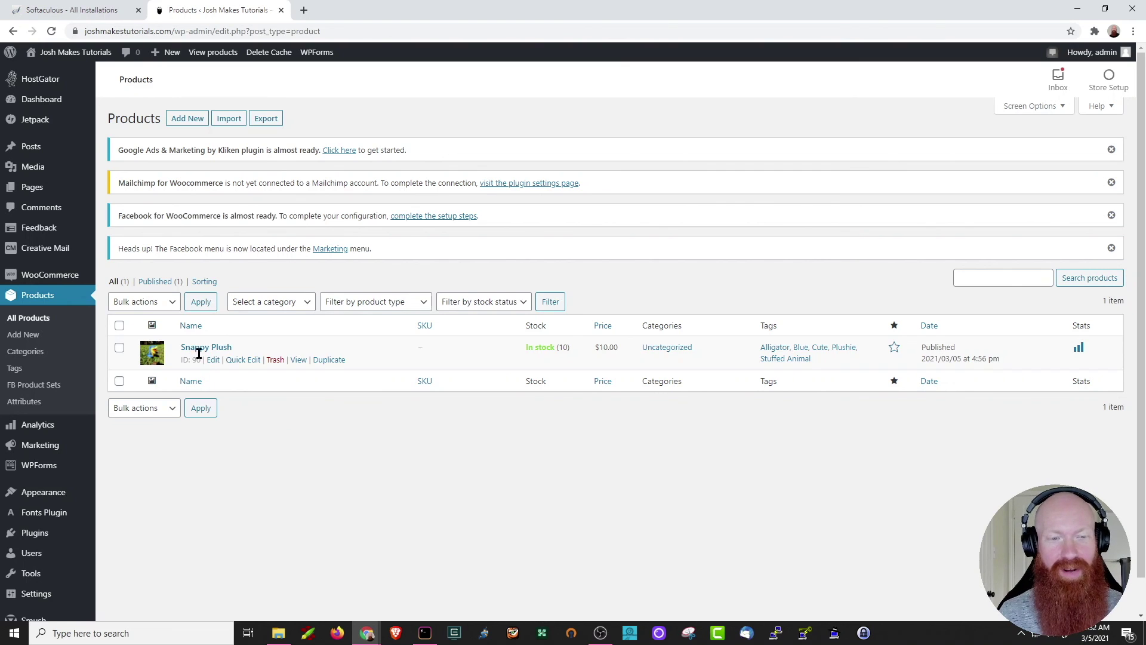